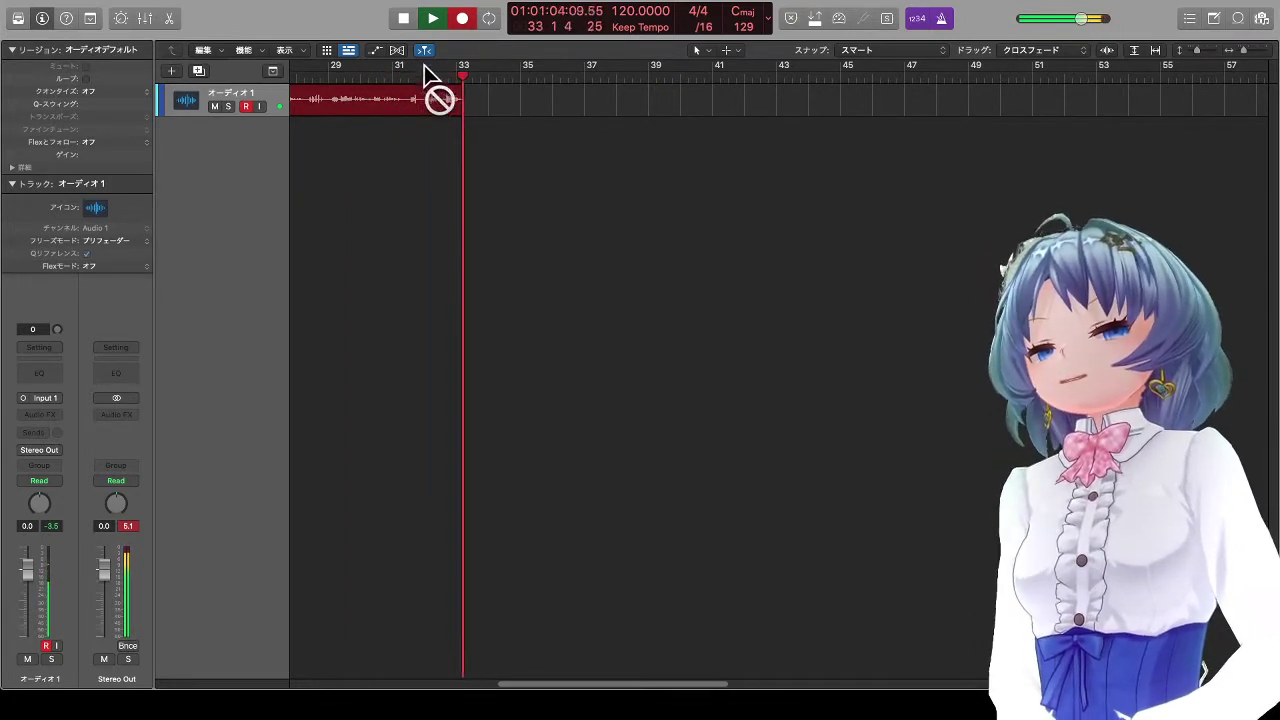
Step: Stop recording the voice take and play back its opening from bar 3
left_click(403, 20)
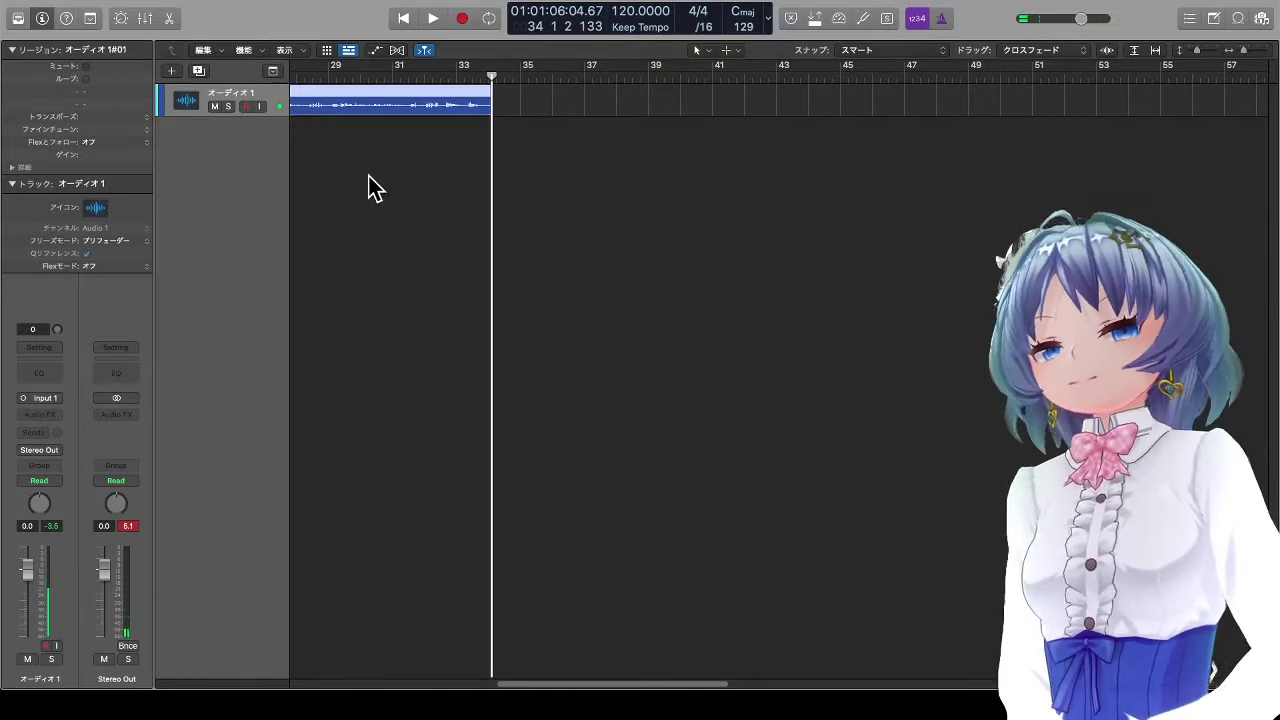
scroll(371, 187, "left", 10)
left_click(364, 77)
key("space")
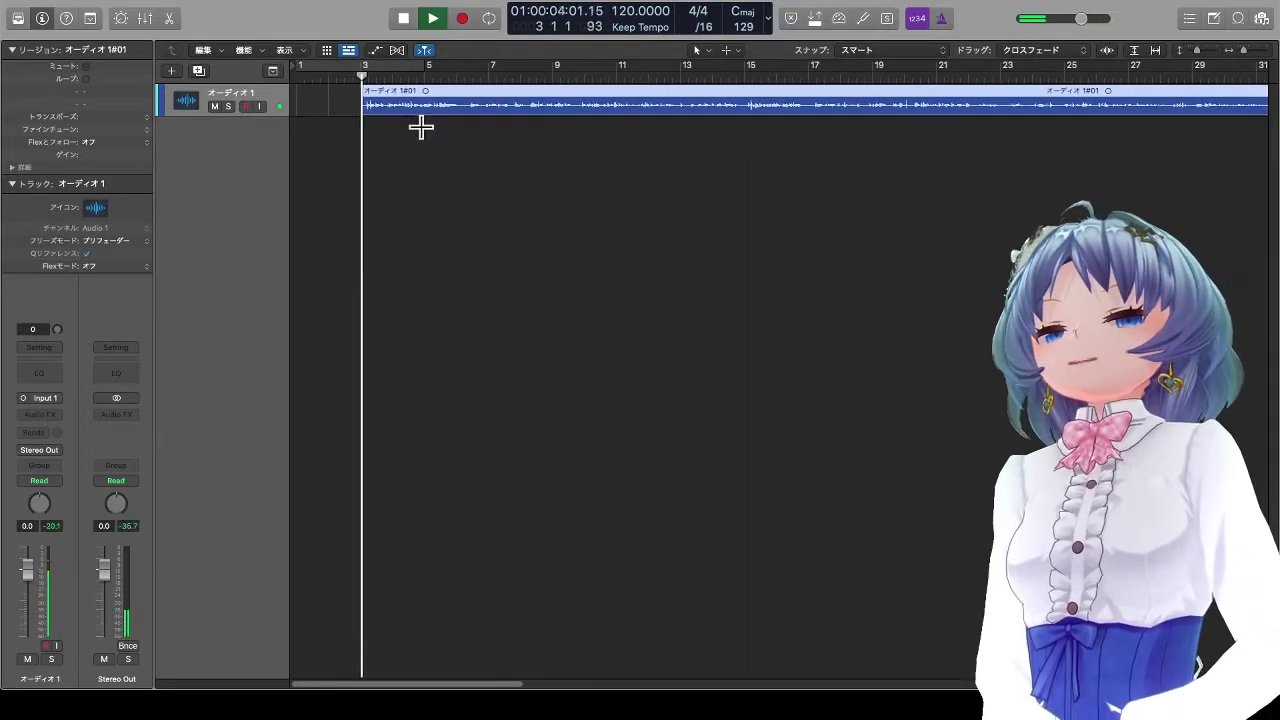
key("space")
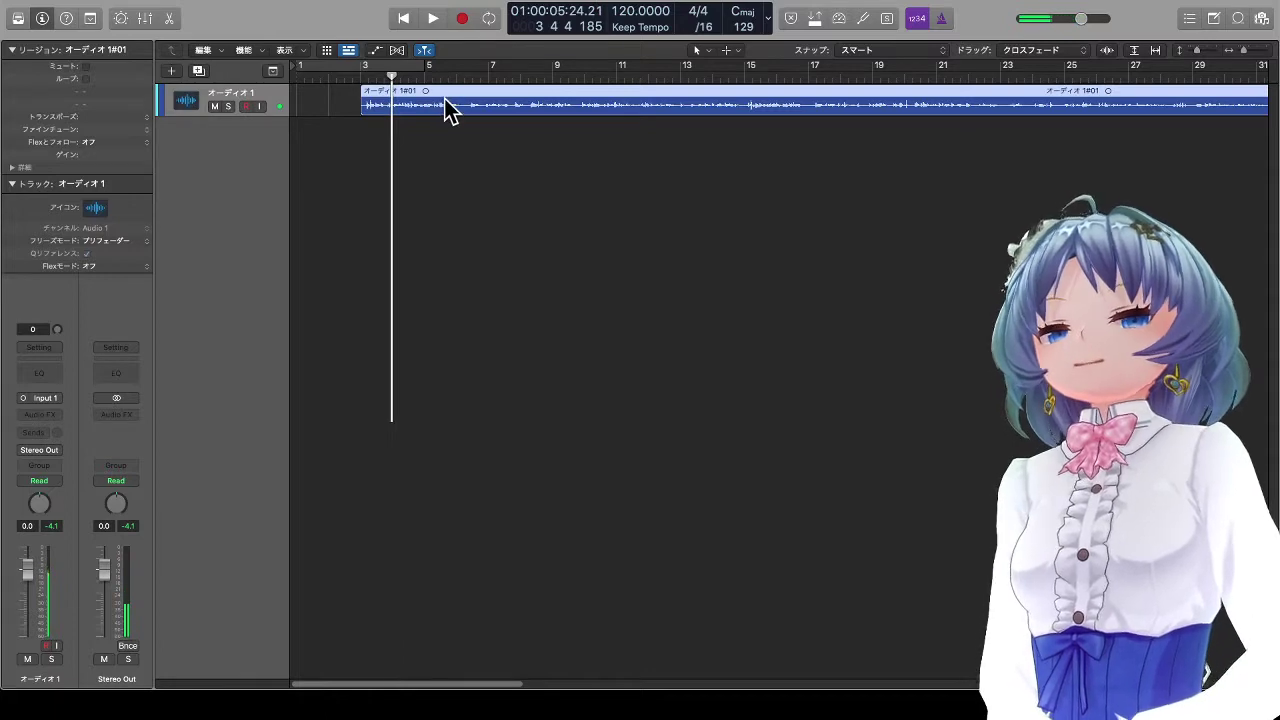
Step: Open the recorded region in an enlarged audio track editor and turn on Flex in Flex Pitch mode
double_click(446, 110)
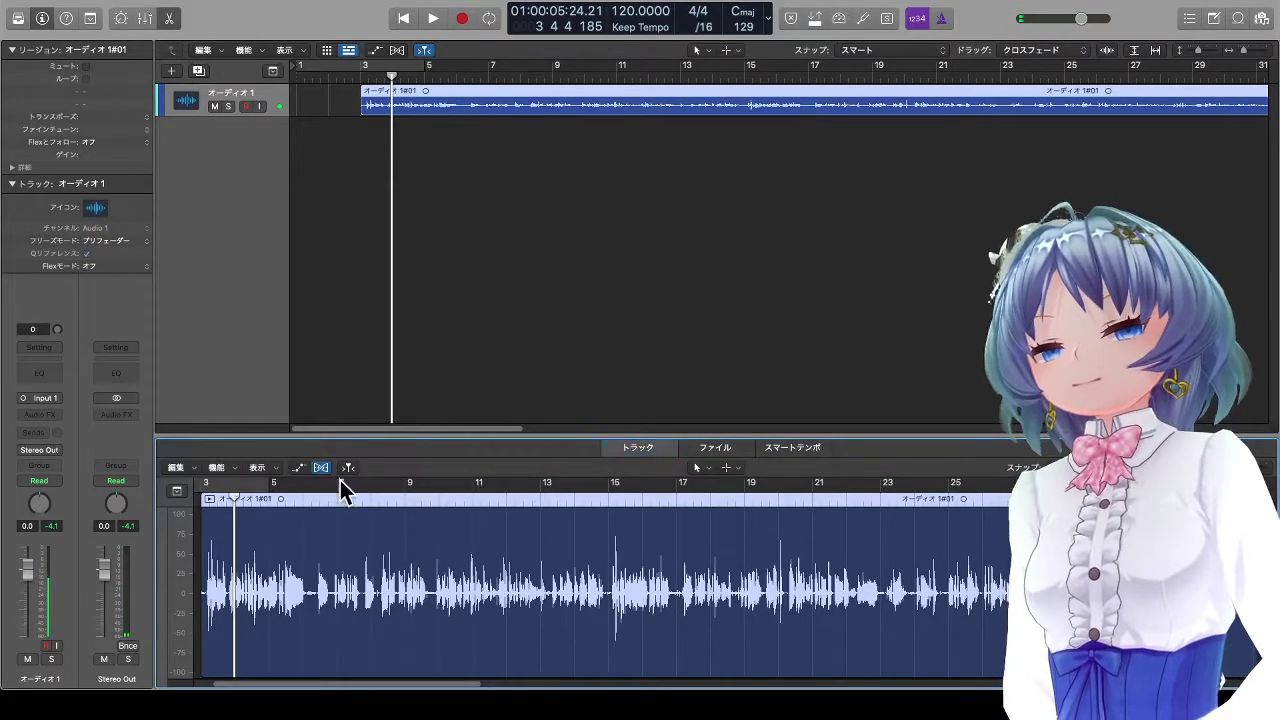
left_click(715, 222)
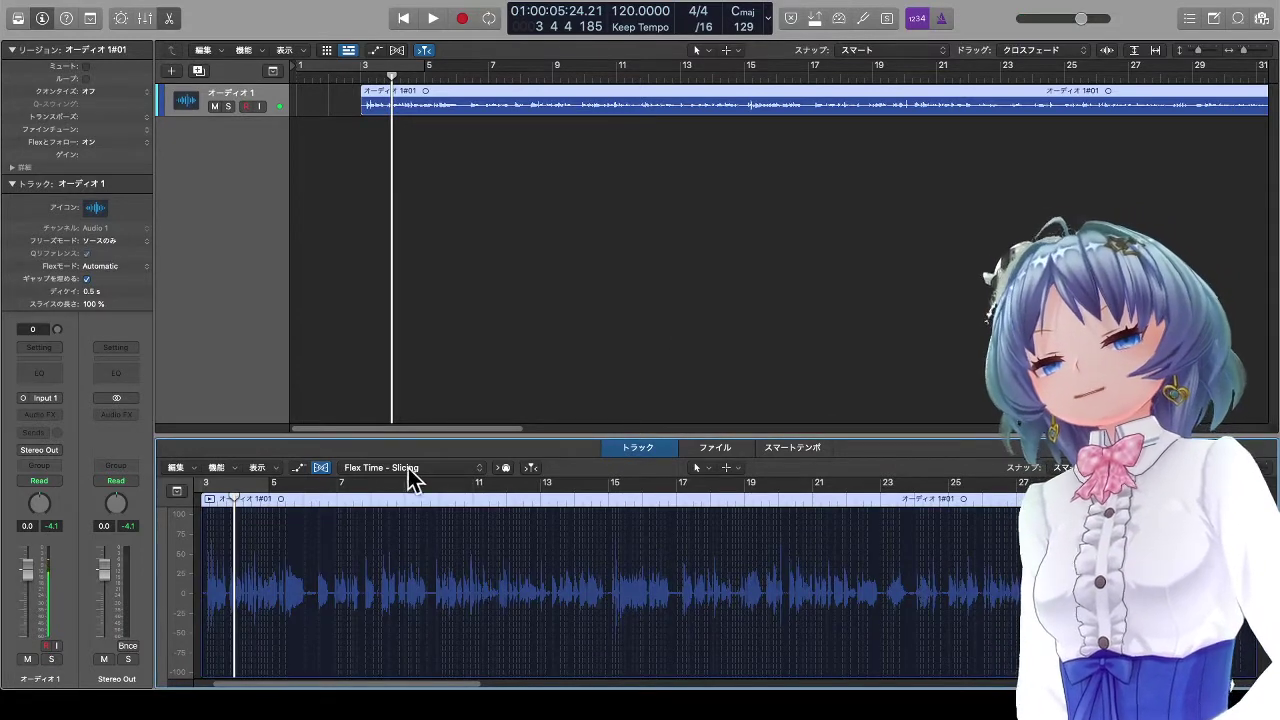
left_click(407, 468)
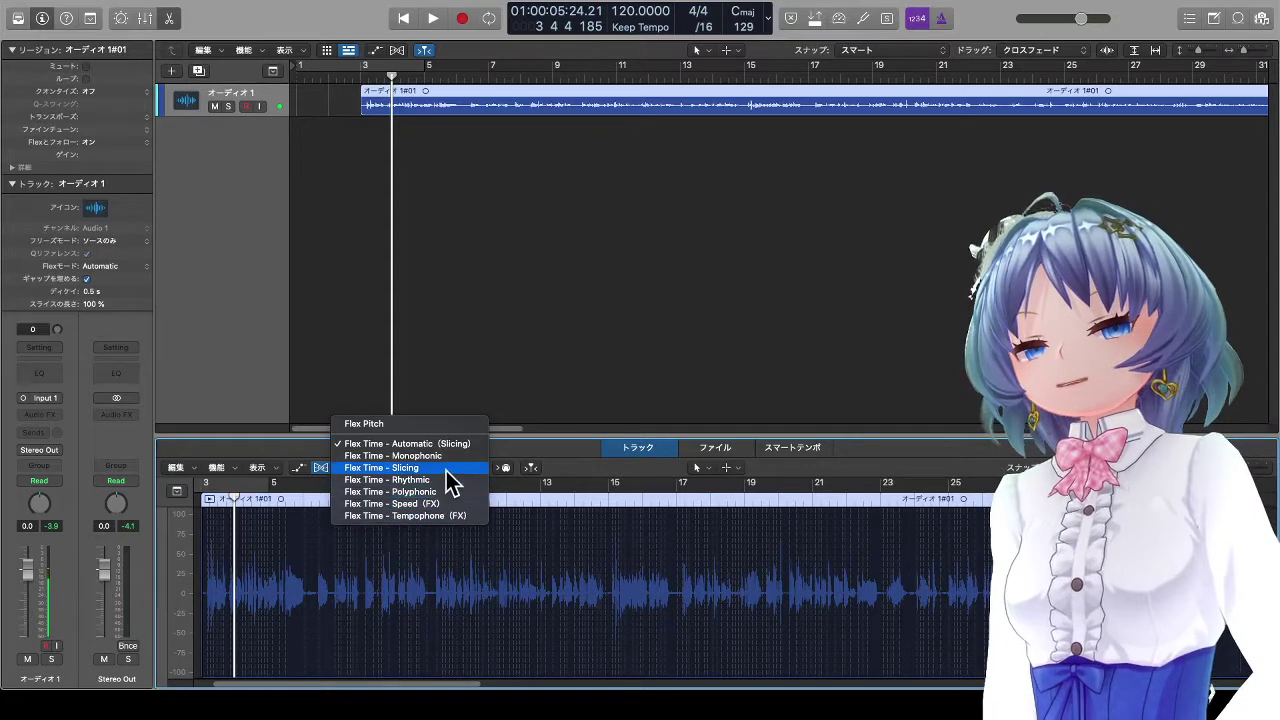
left_click(427, 425)
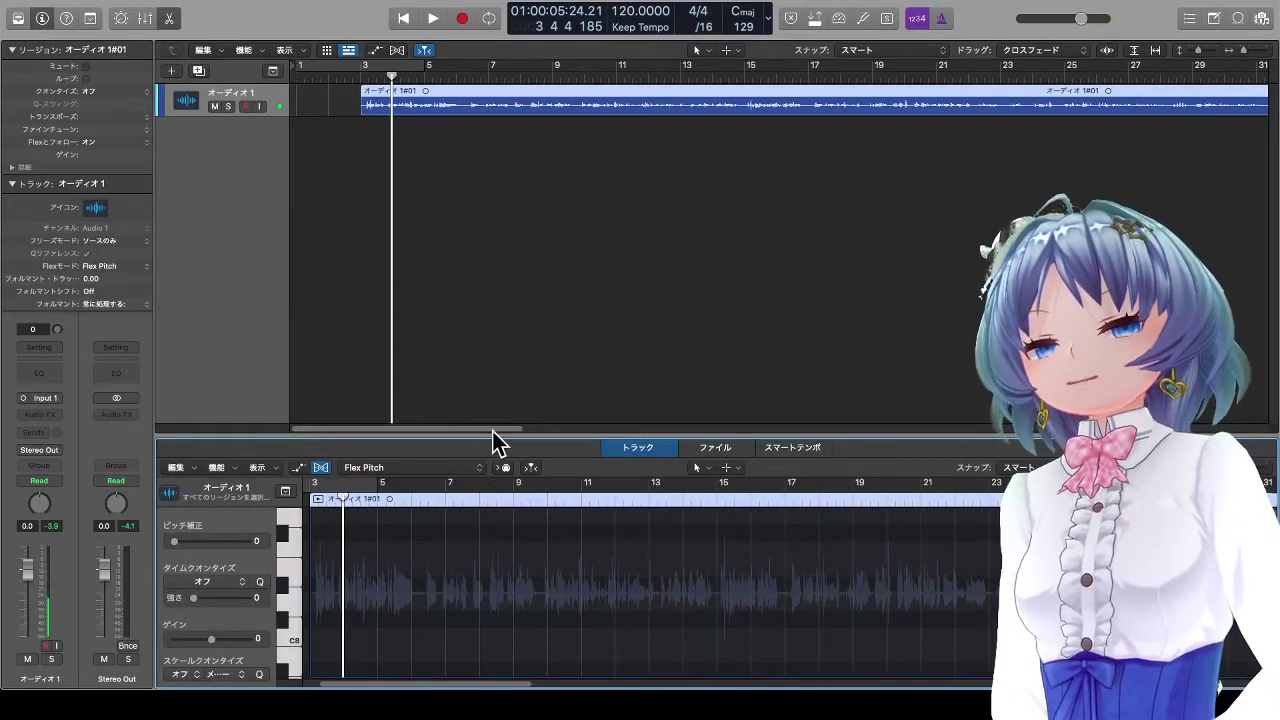
left_click_drag(492, 434, 494, 137)
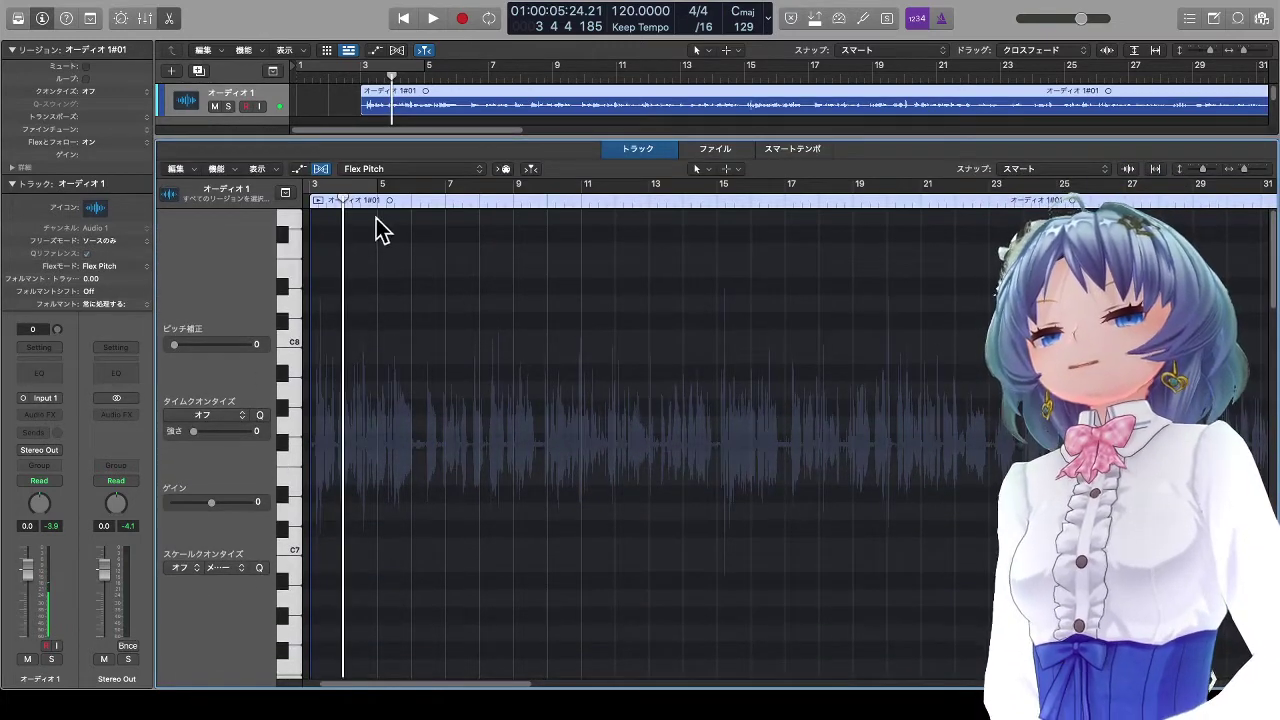
Step: Close and reopen the region's Flex Pitch editor, and place the playhead at the region's start at bar 3
double_click(415, 90)
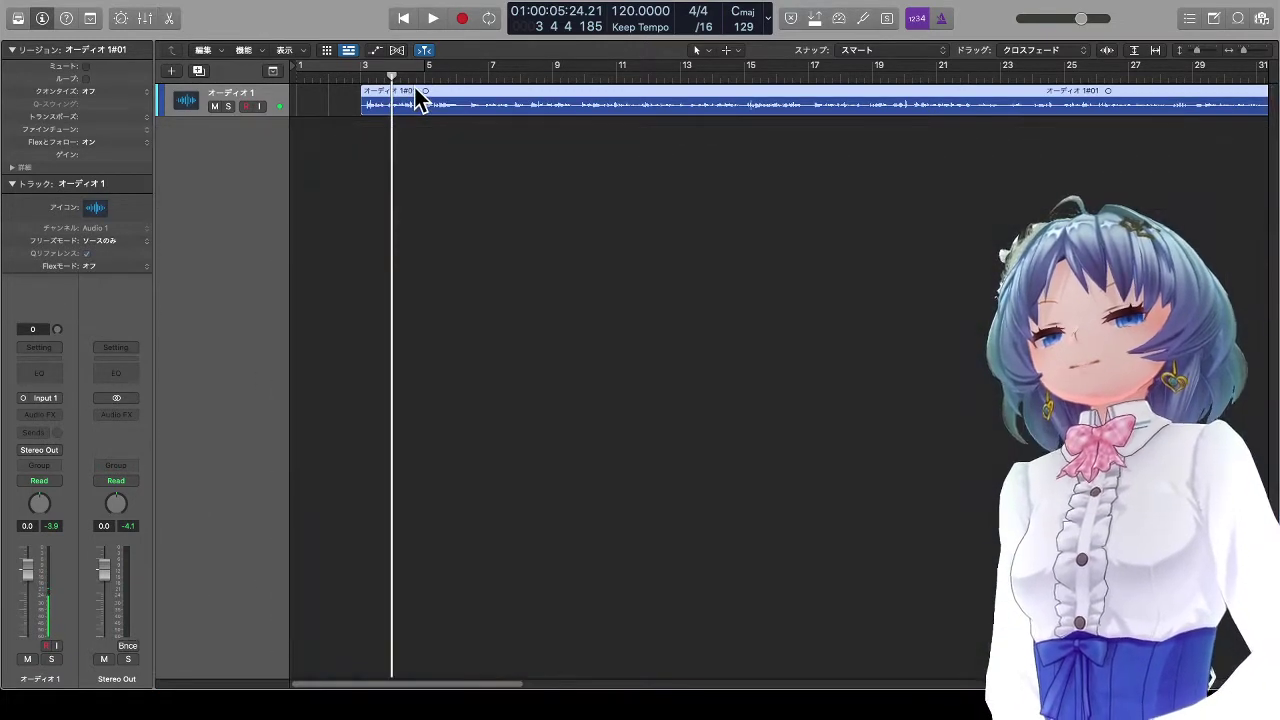
double_click(417, 97)
scroll(392, 396, "left", 3)
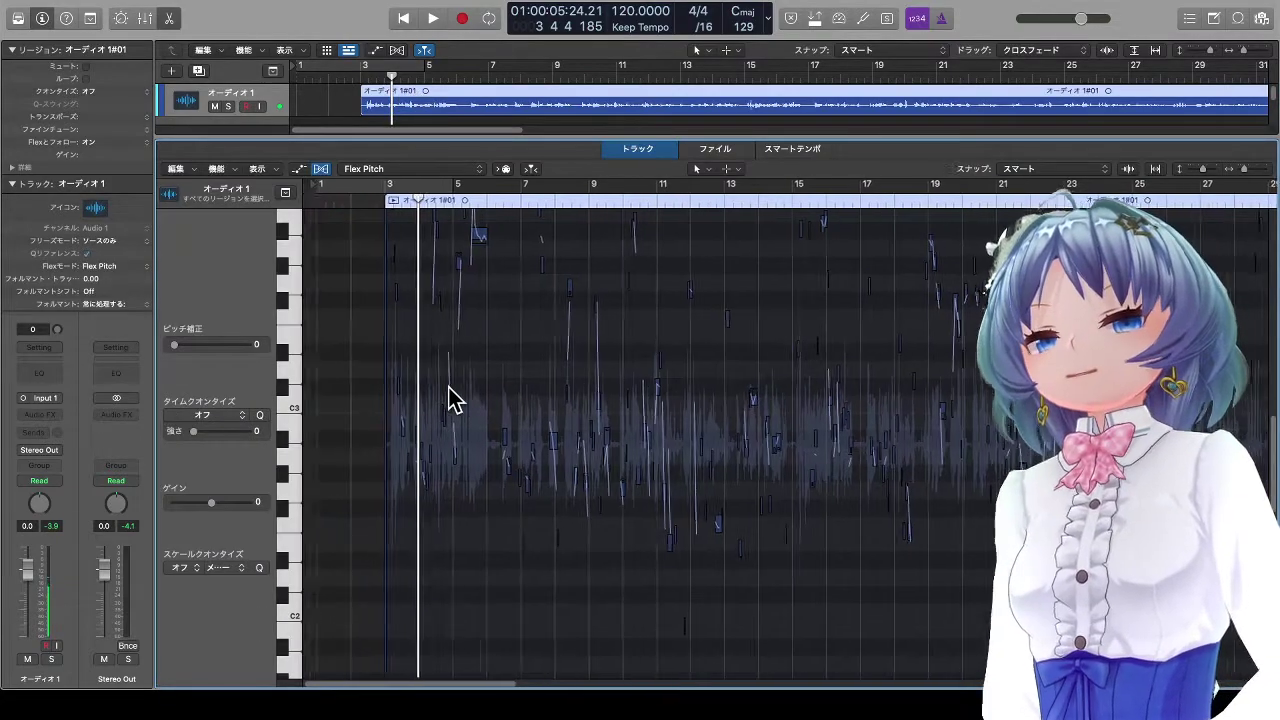
left_click(376, 203)
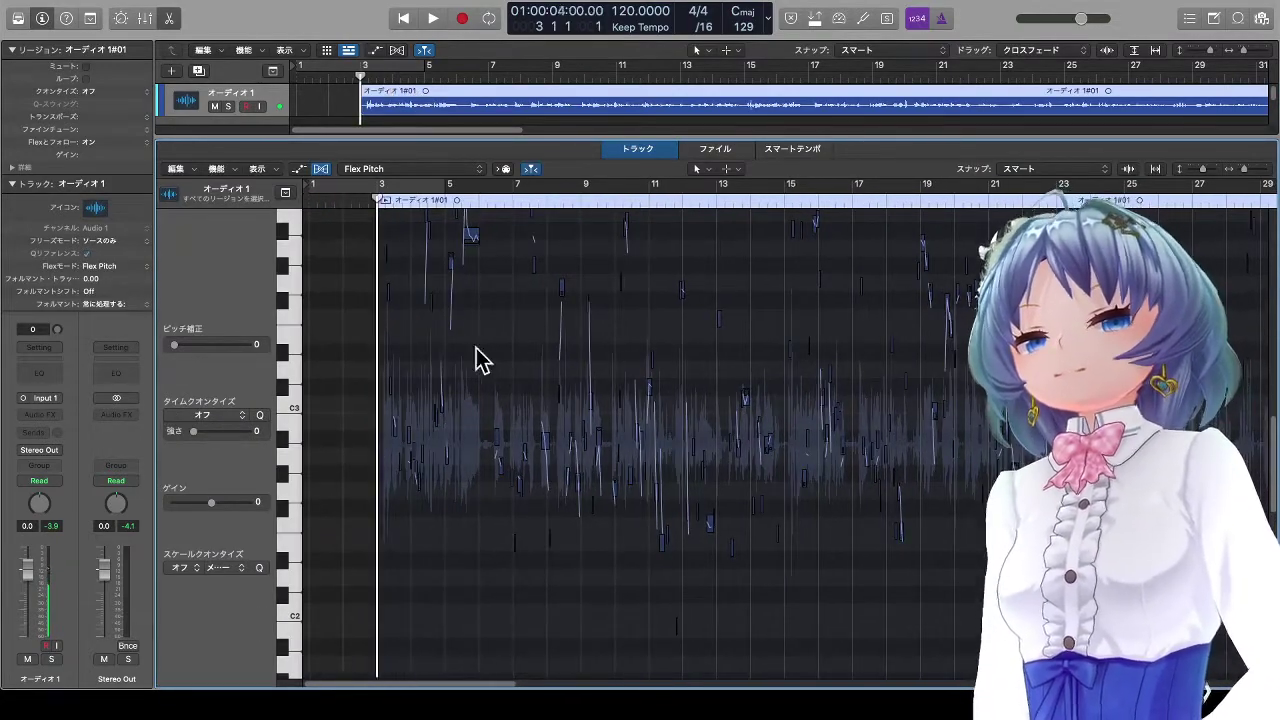
Step: Select all Flex Pitch notes in the region and snap them to perfect pitch with a pitch correction of 100
key("super+Right")
key("super+Right")
key("super+Right")
key("super+Right")
key("super+Right")
key("super+Right")
key("super+Right")
key("super+Right")
key("super+Right")
key("super+Right")
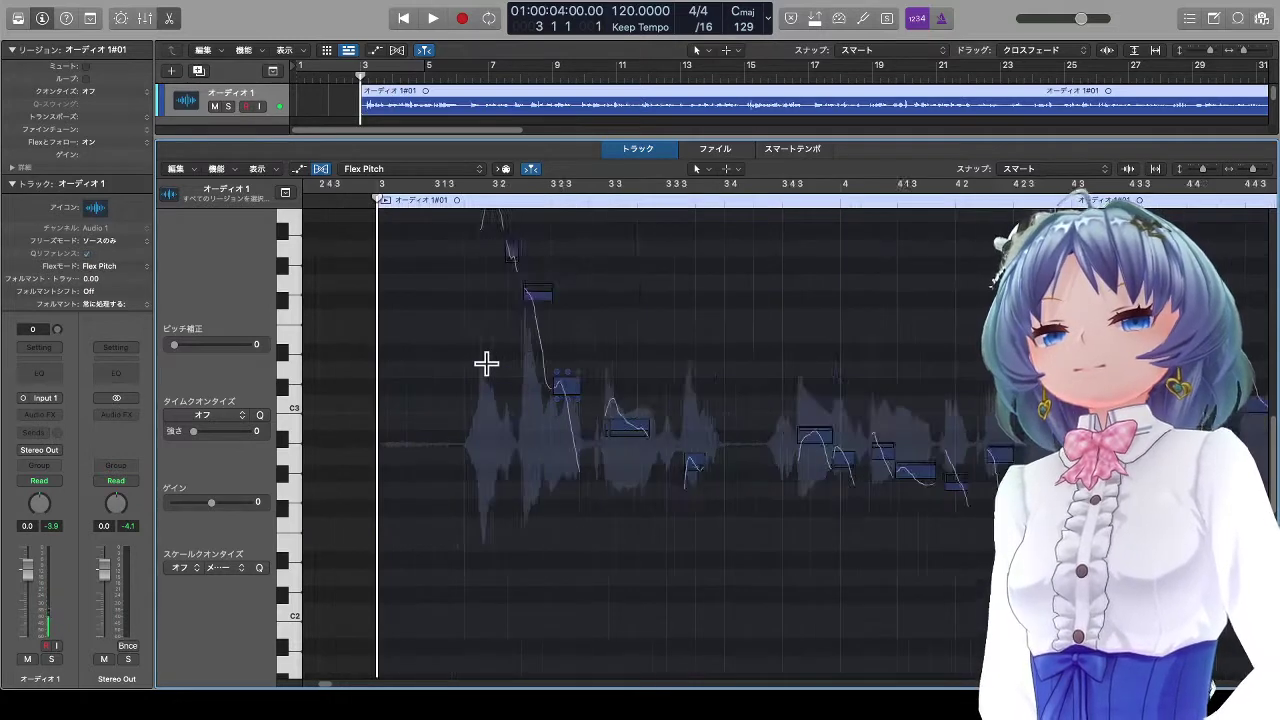
scroll(605, 395, "right", 3)
scroll(605, 395, "up", 3)
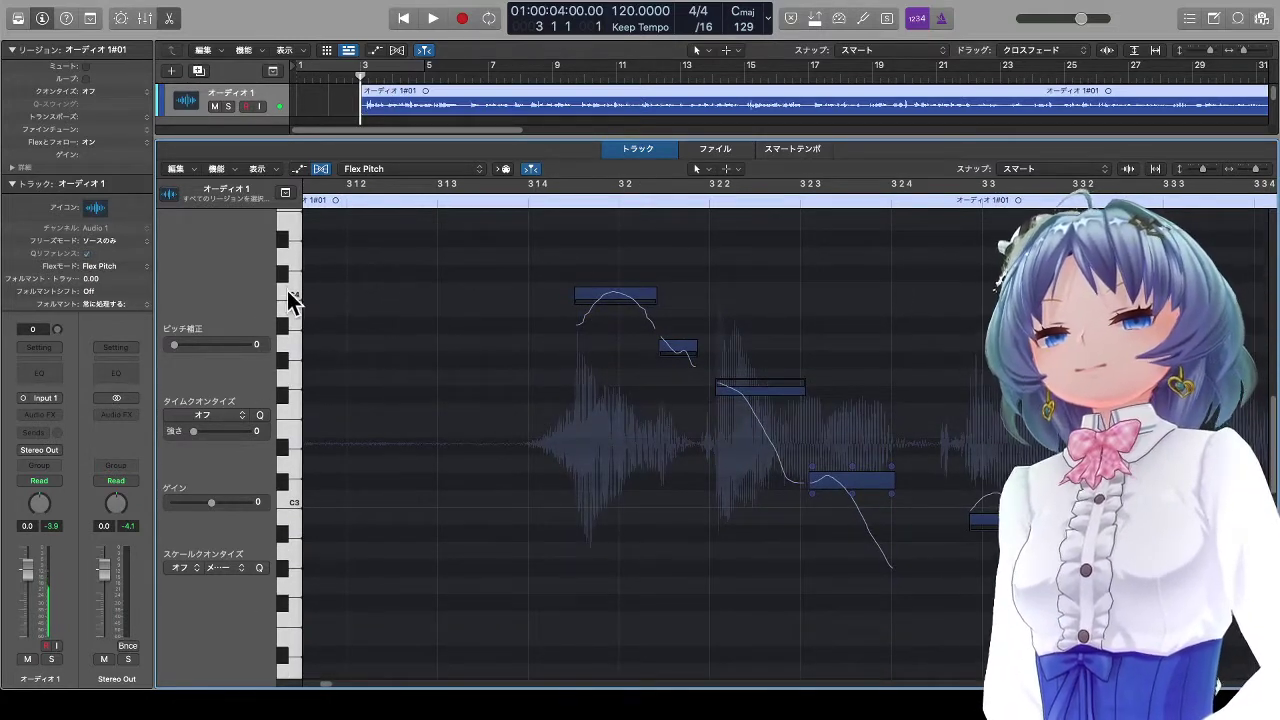
left_click(675, 346)
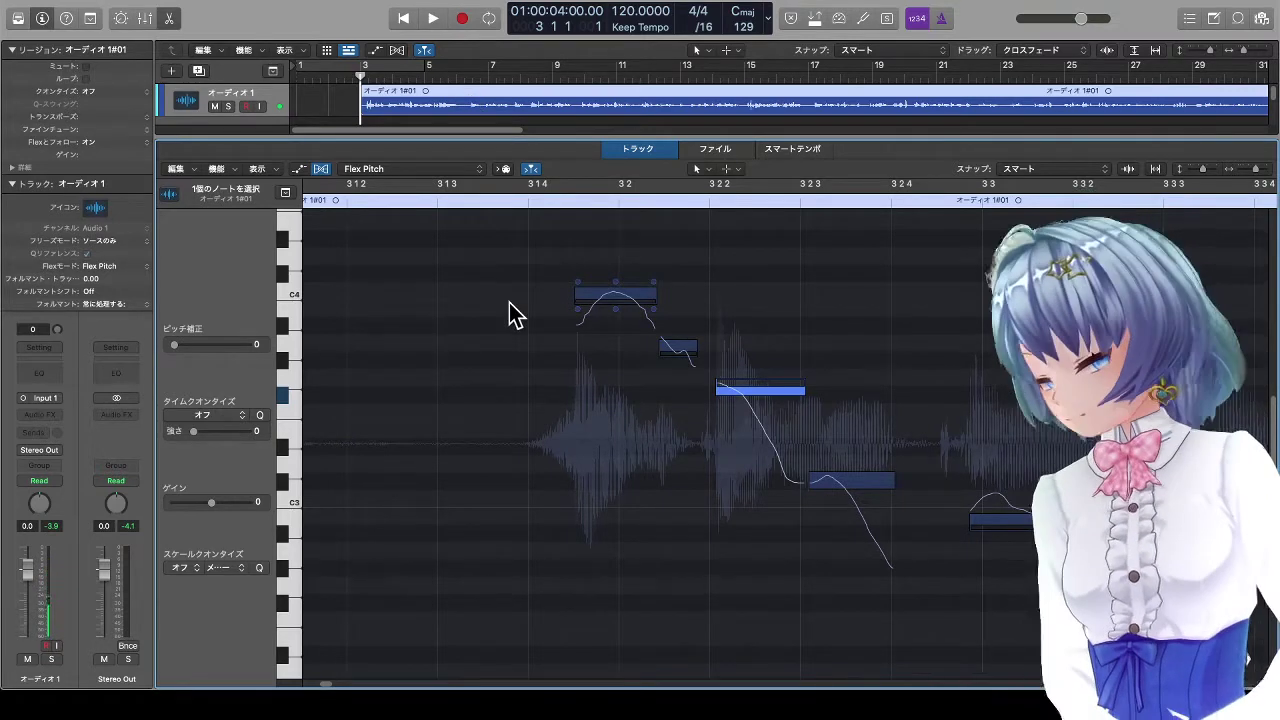
key("super+a")
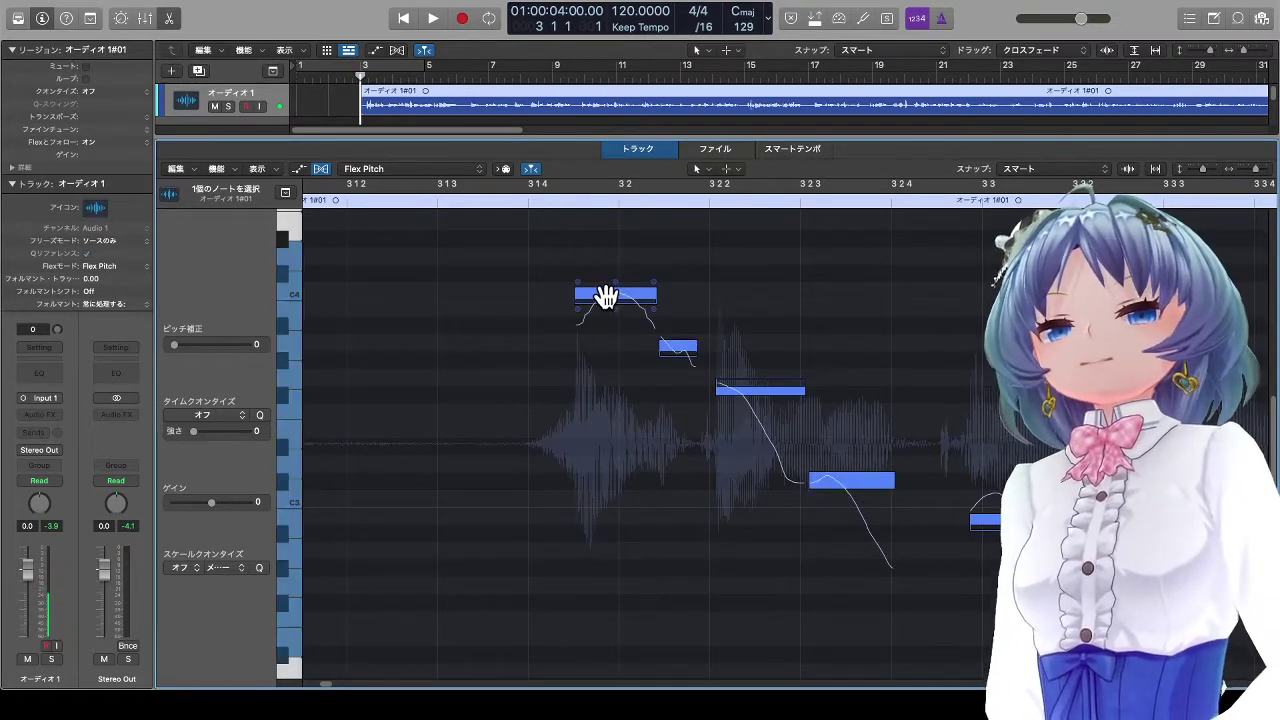
double_click(604, 295)
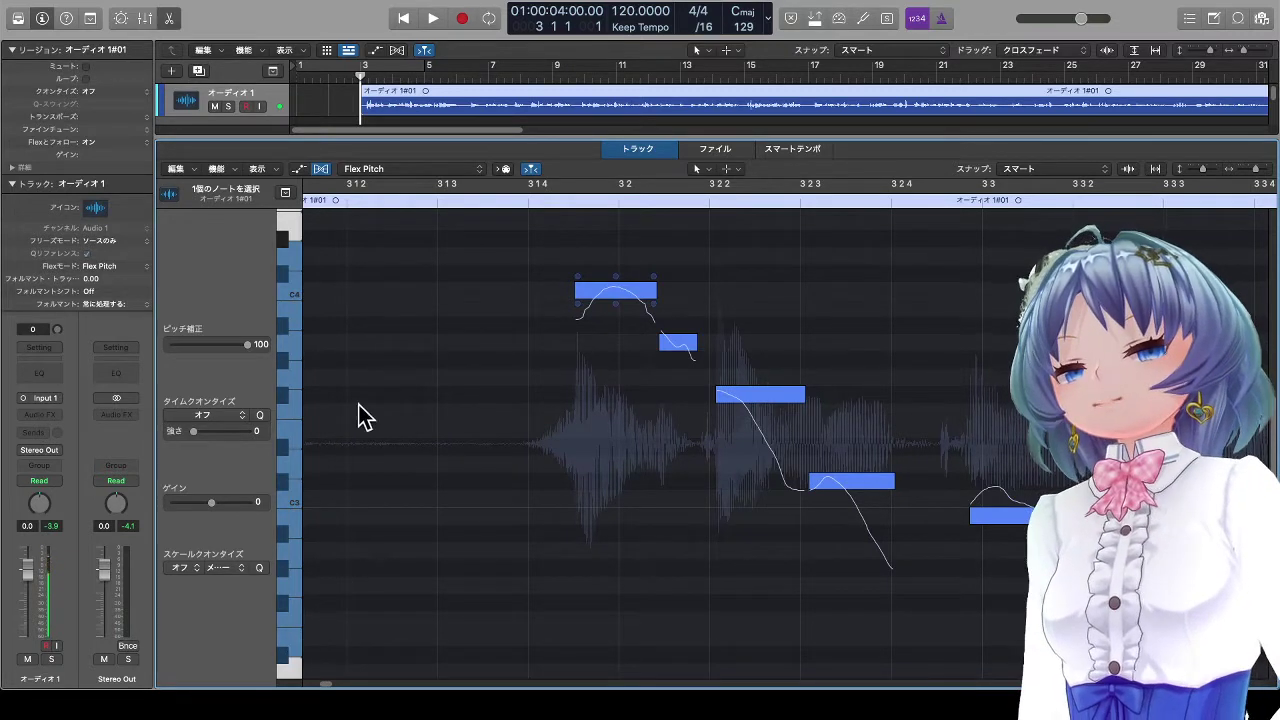
Step: Examine the pitch-corrected notes and their pitch curves against the piano keys in the Flex Pitch editor
scroll(340, 610, "down", 3)
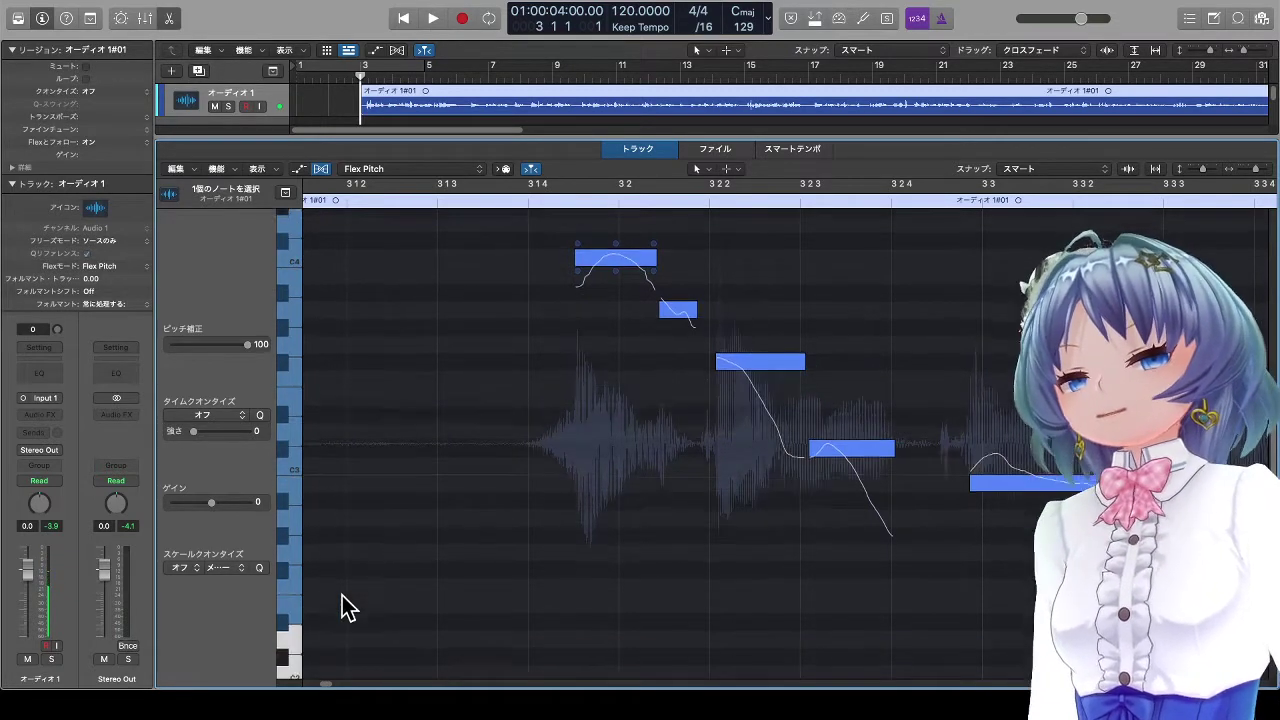
scroll(340, 650, "down", 2)
scroll(340, 650, "down", 1)
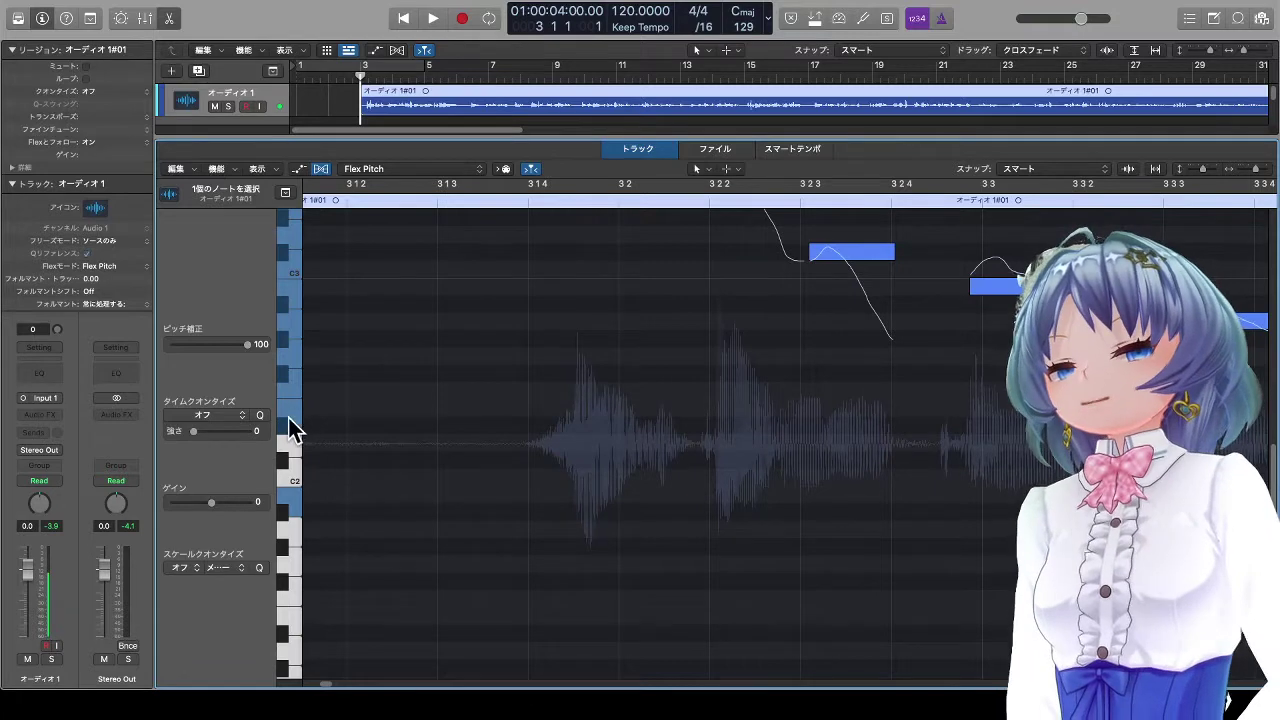
scroll(300, 428, "up", 5)
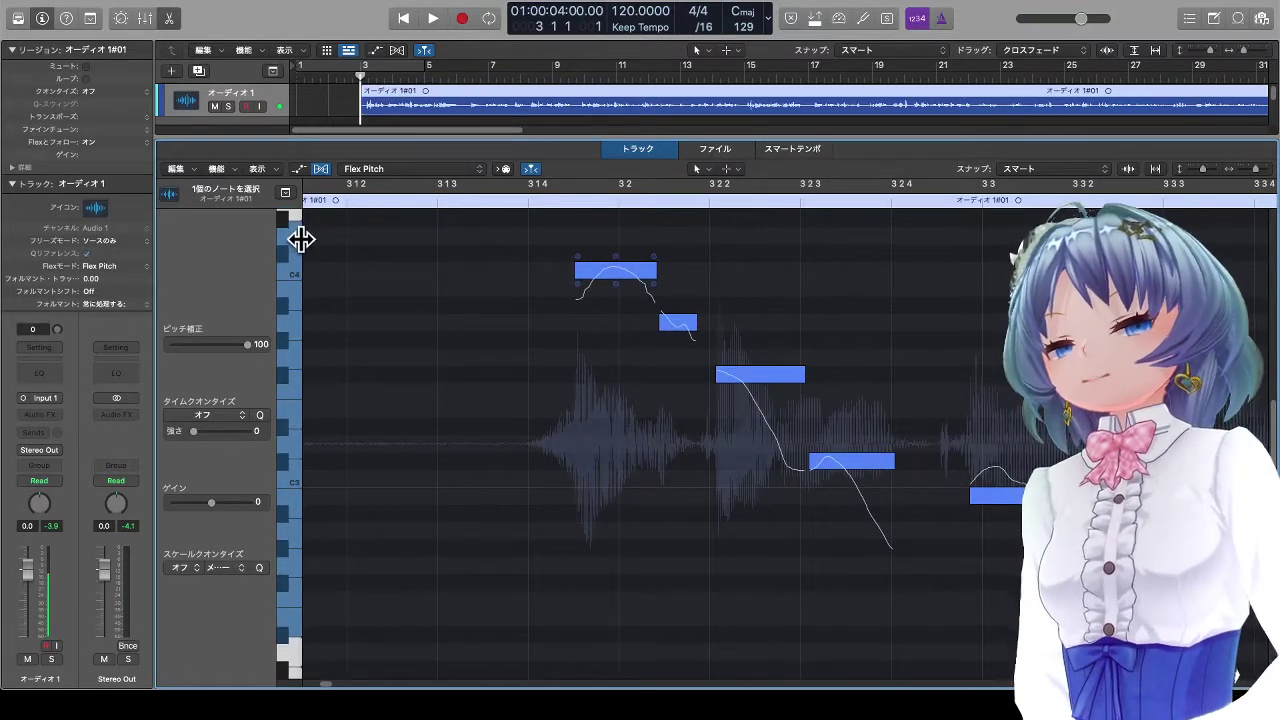
scroll(408, 372, "down", 2)
scroll(410, 363, "up", 3)
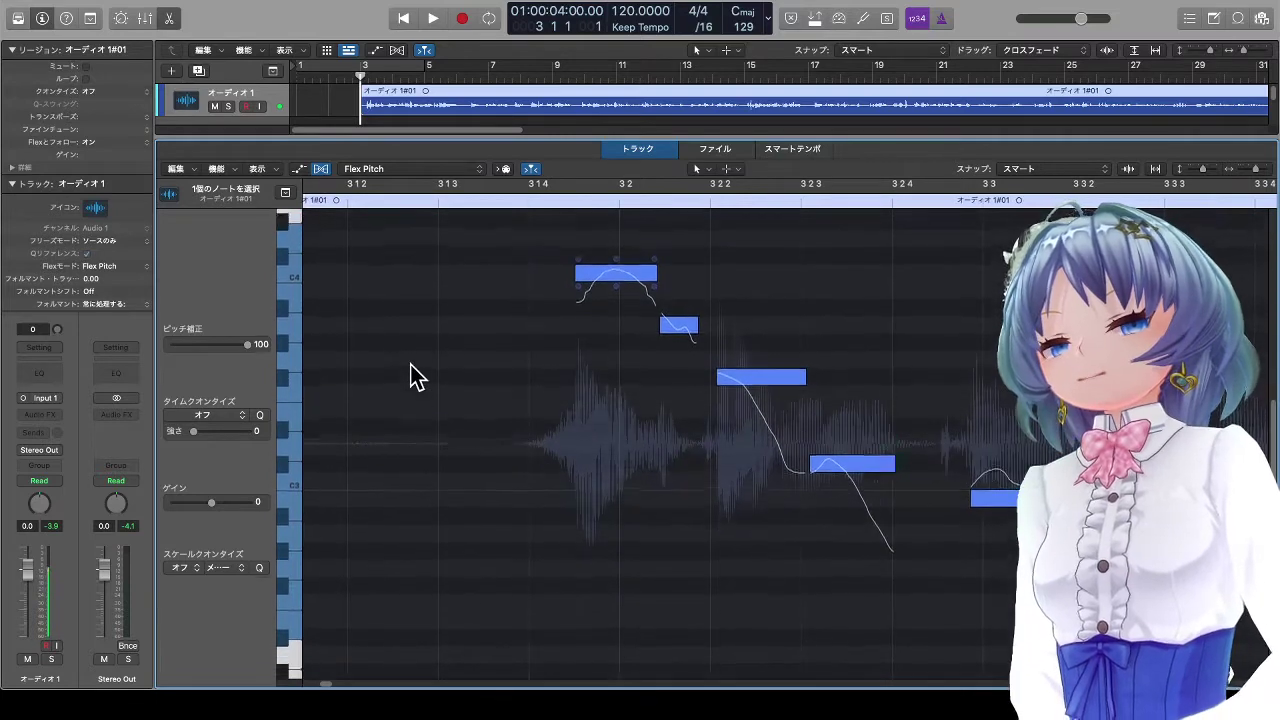
scroll(417, 376, "down", 2)
scroll(417, 376, "up", 3)
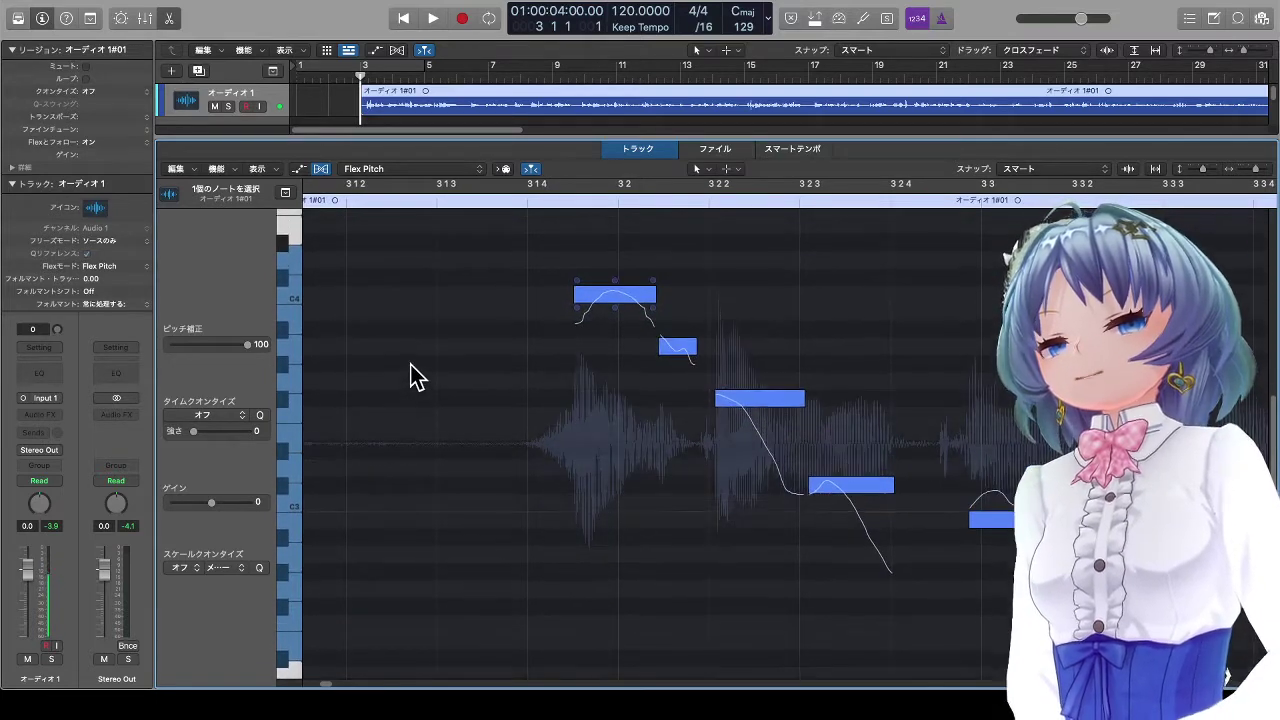
scroll(417, 376, "down", 2)
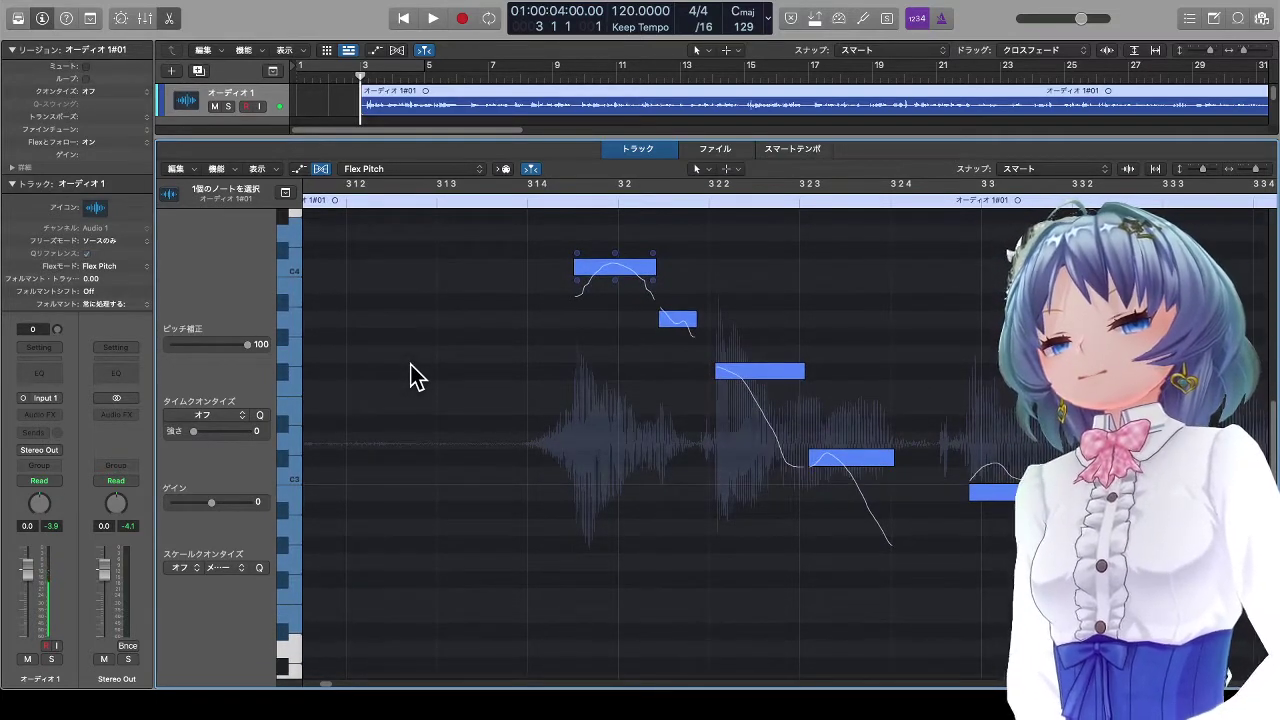
scroll(405, 390, "down", 2)
scroll(391, 437, "up", 3)
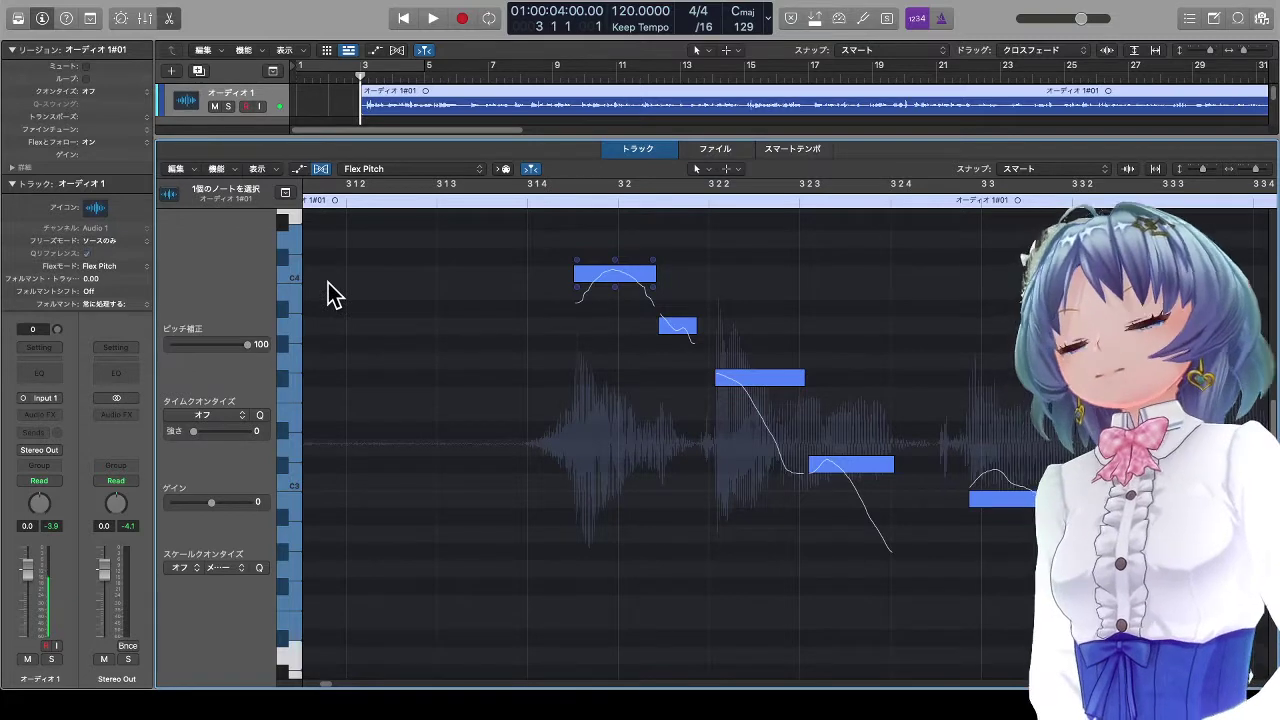
Step: Export the audio region as a MIDI file, and create a MIDI track from its Flex Pitch data
right_click(470, 108)
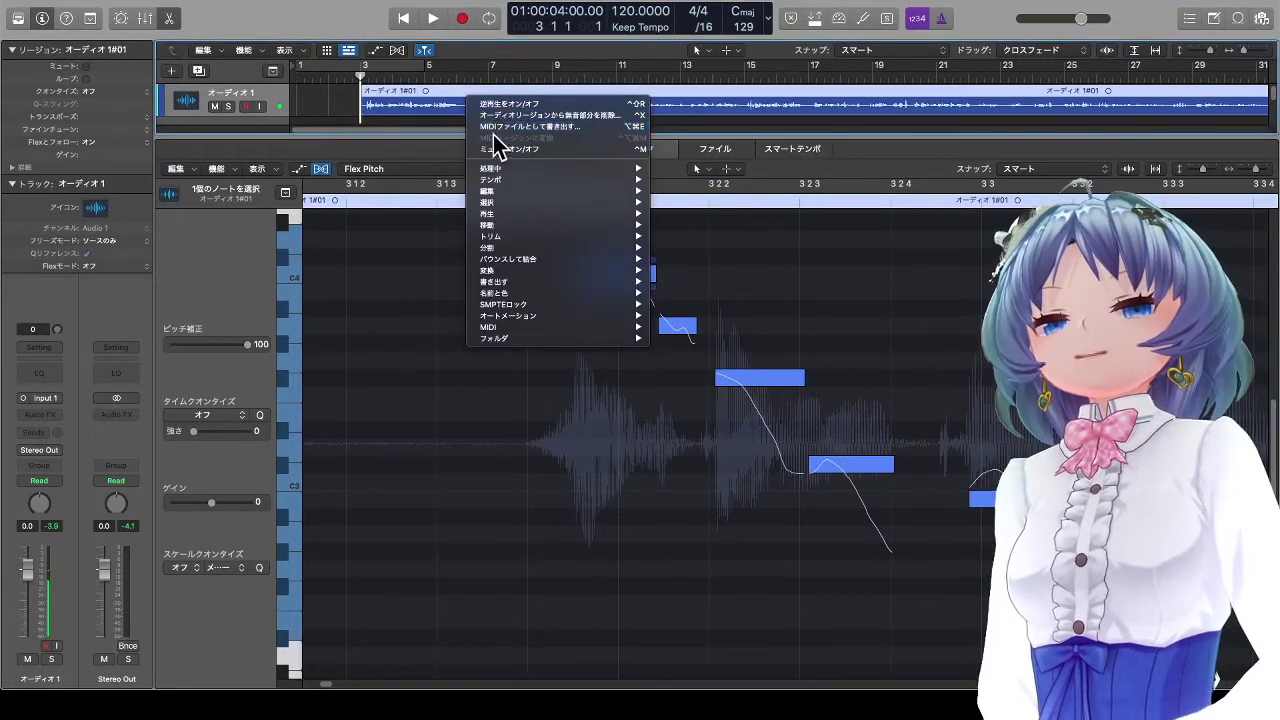
left_click(500, 127)
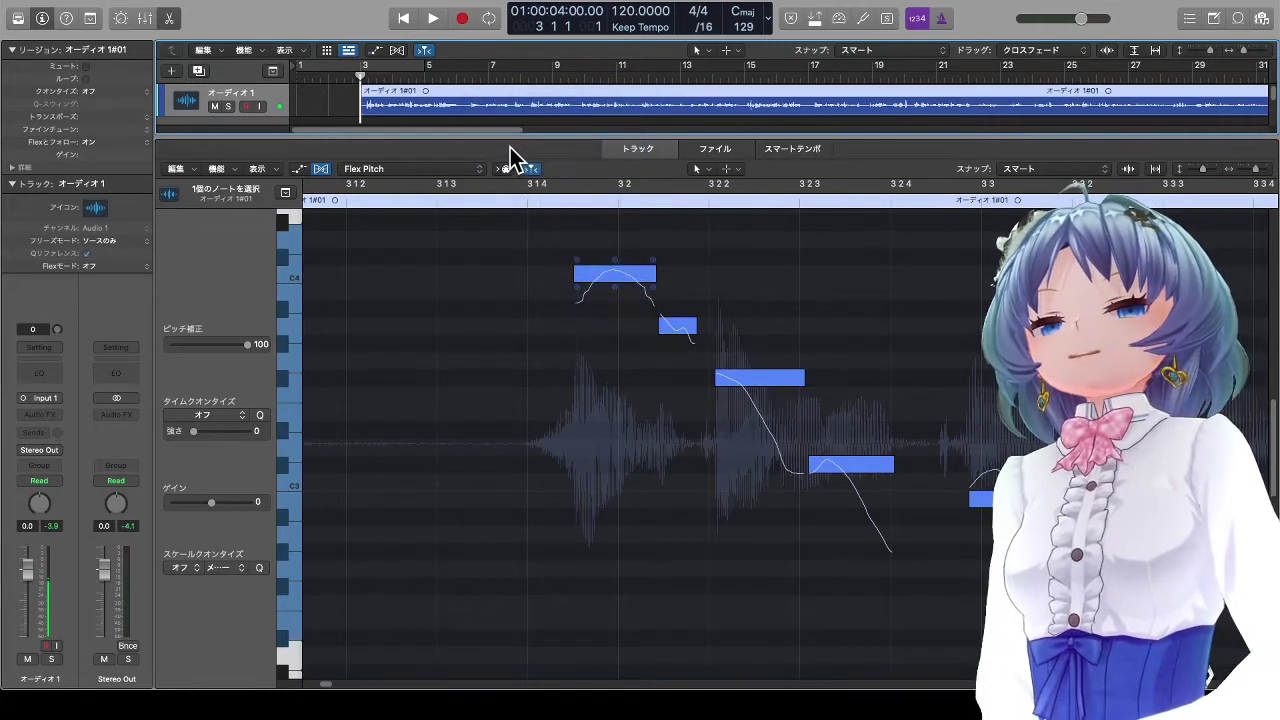
left_click(180, 170)
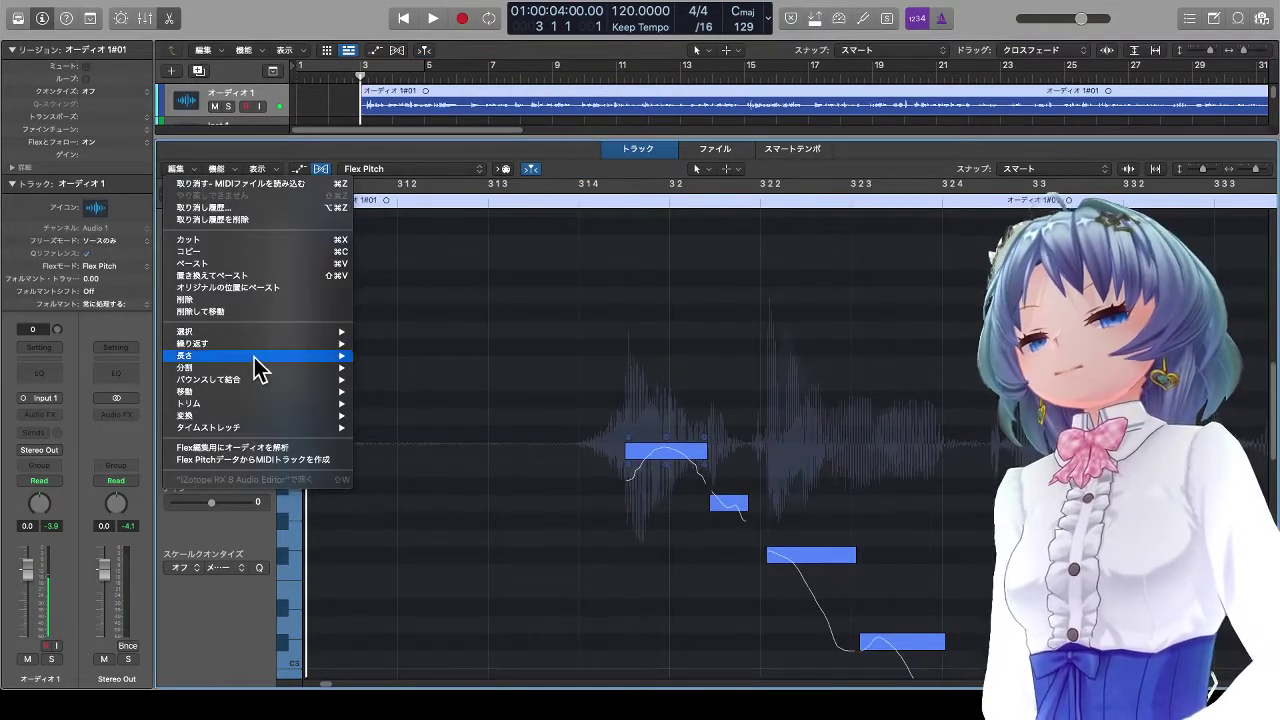
mouse_move(252, 412)
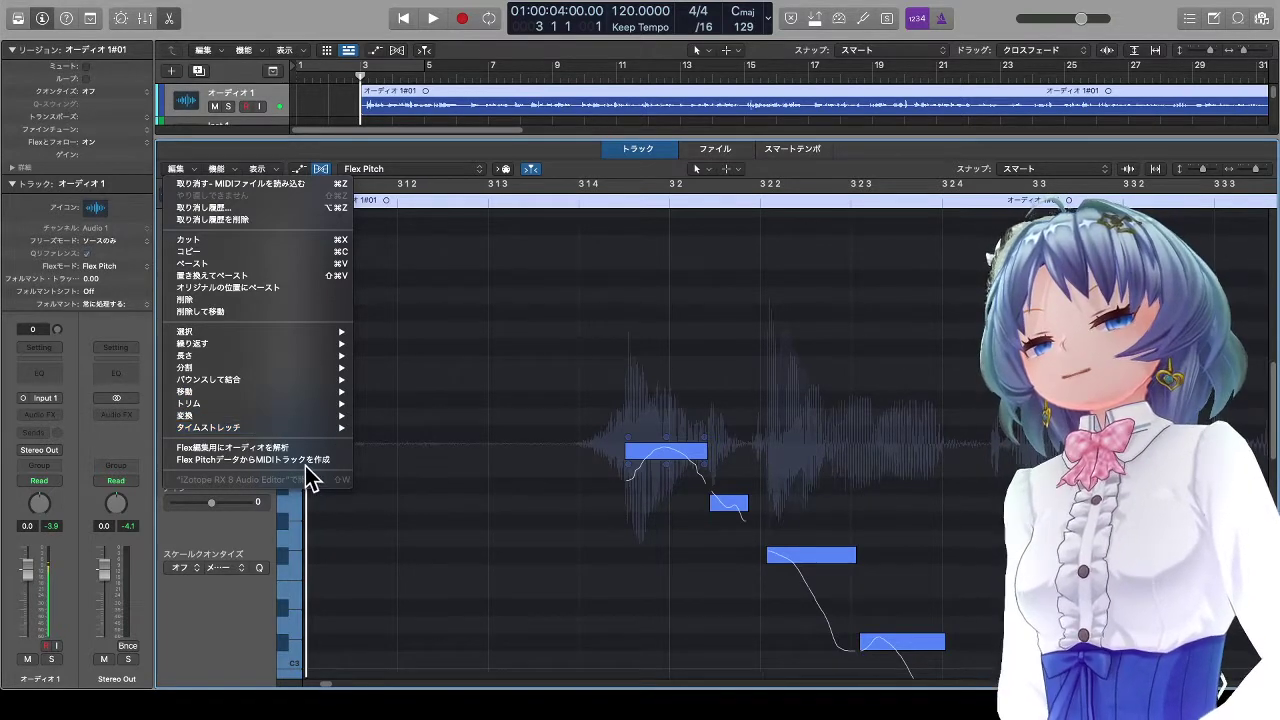
left_click(307, 461)
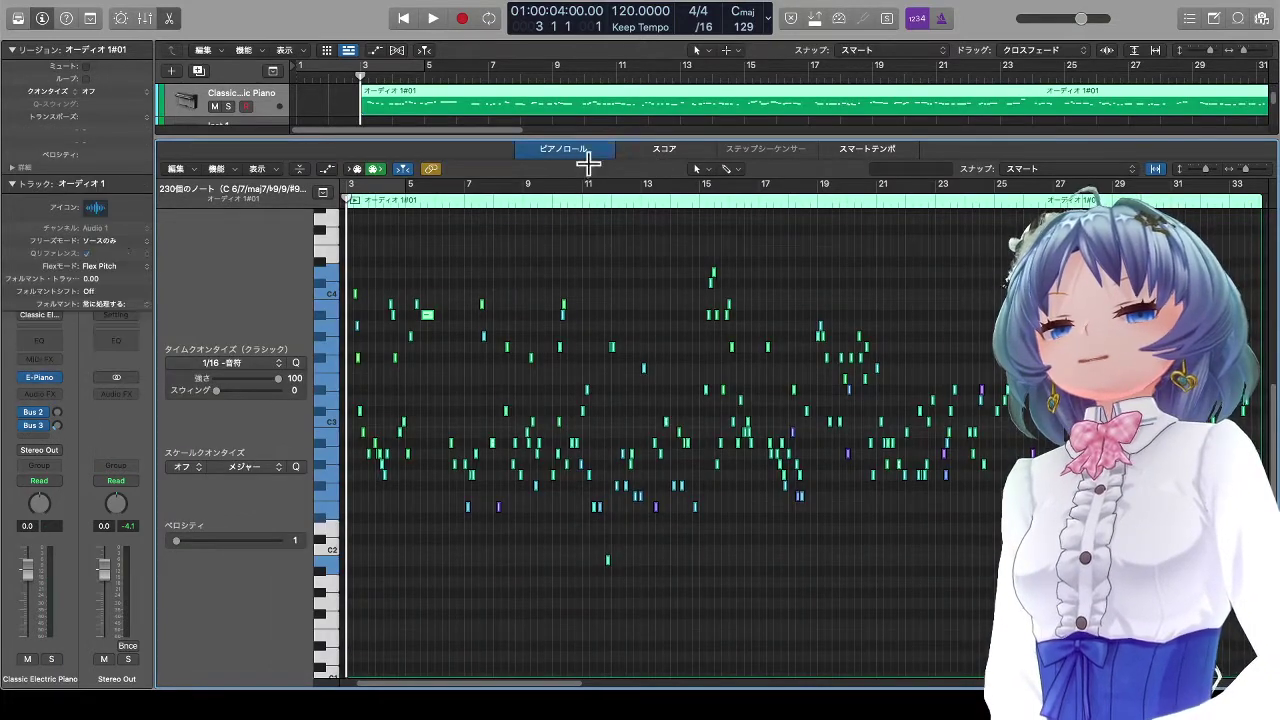
Step: Close the piano roll and play the tracks, lowering the audio track's volume almost to silence
key("p")
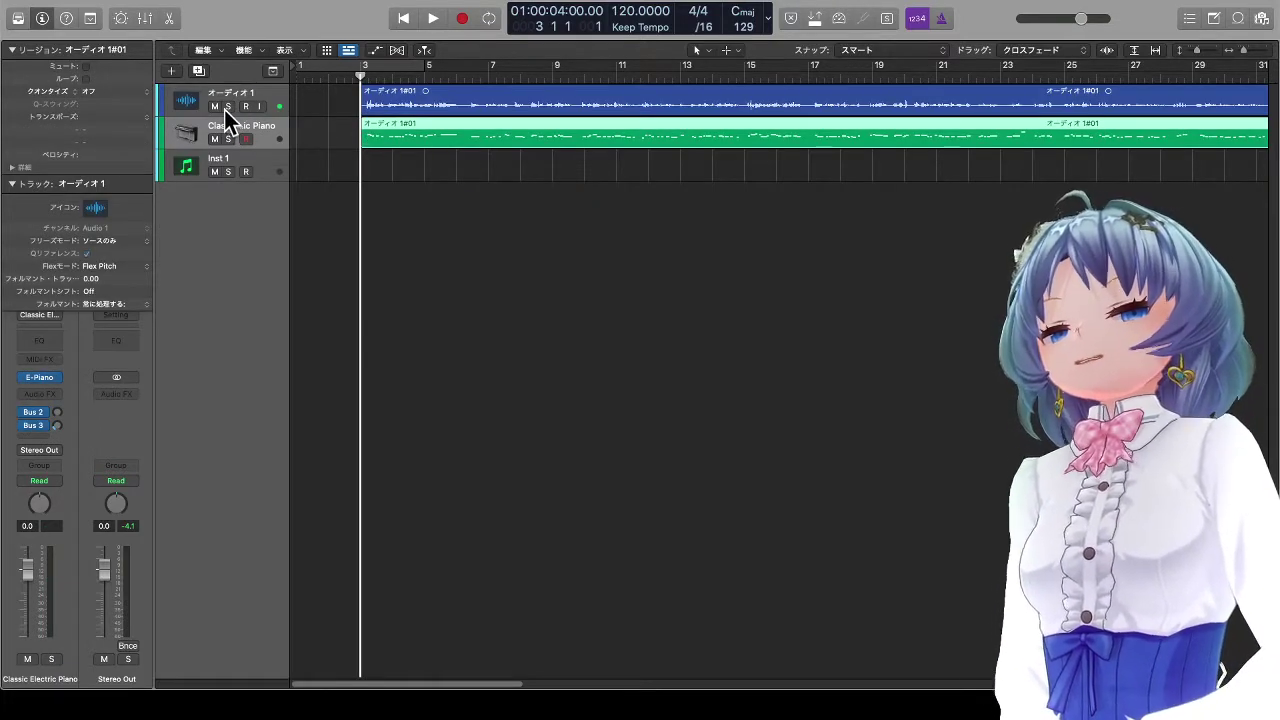
key("space")
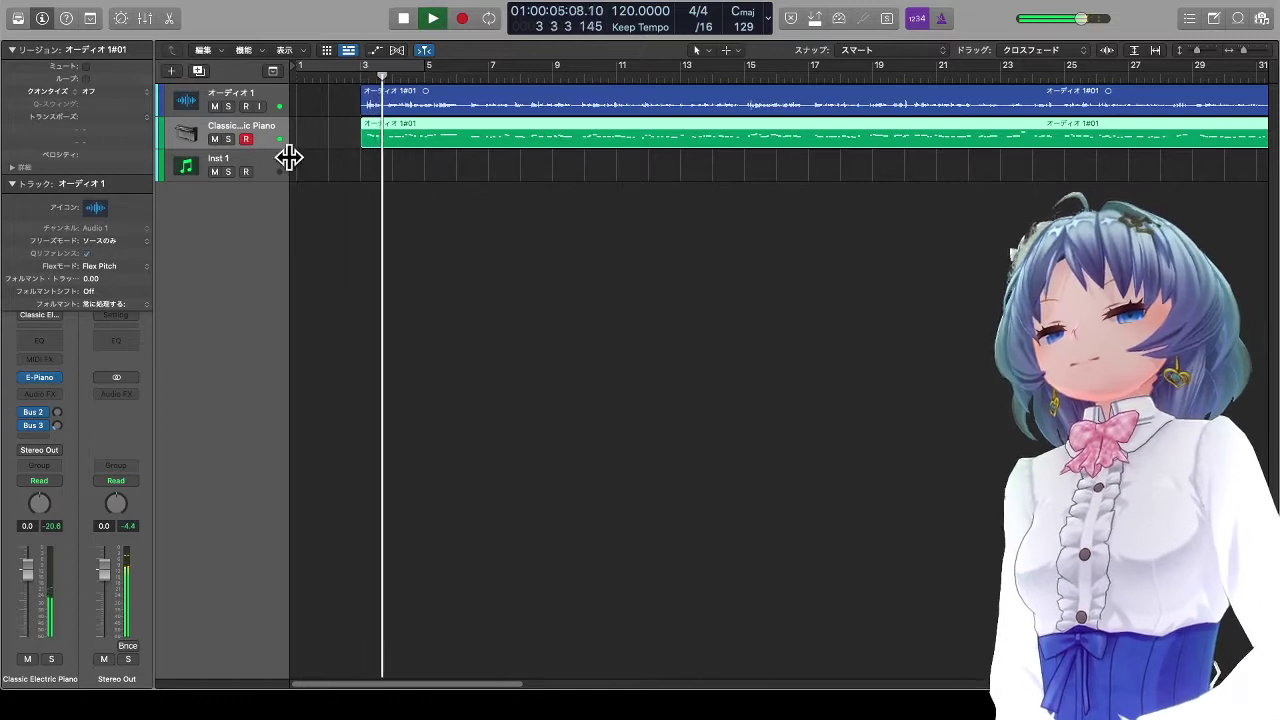
left_click(270, 98)
left_click_drag(27, 568, 27, 635)
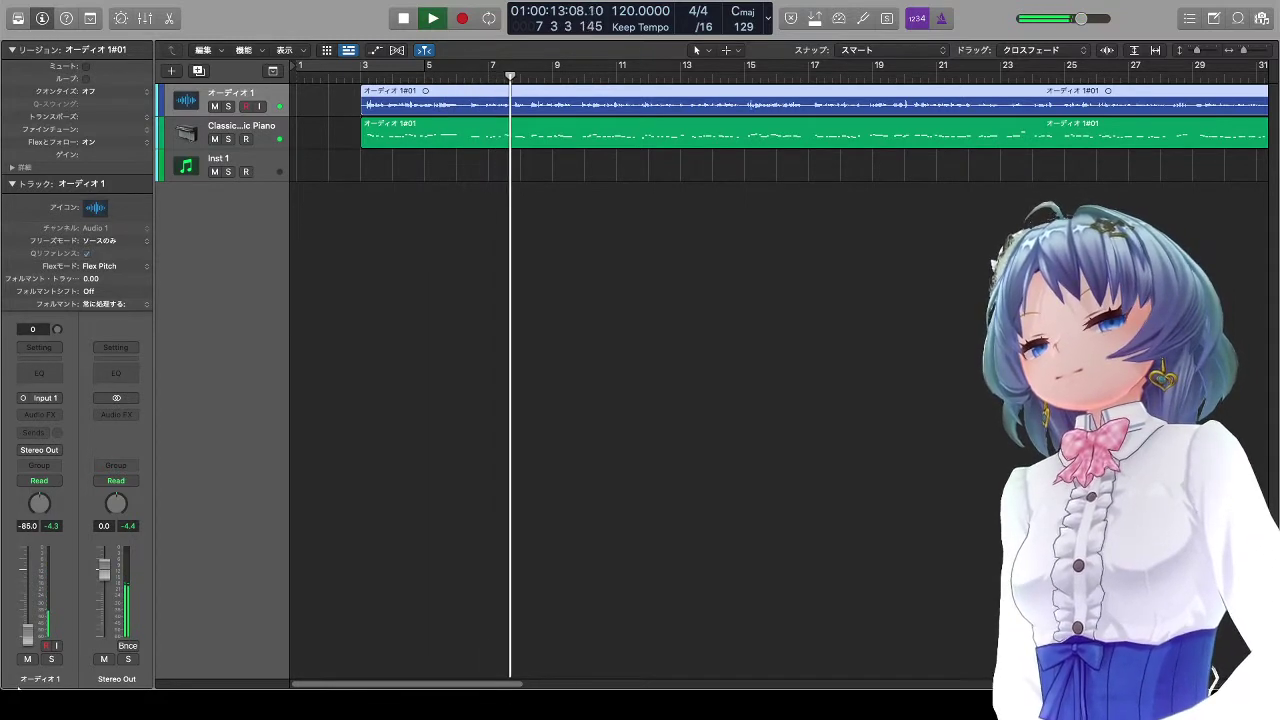
Step: Insert the stereo CLA-3A compressor as an effect on the Classic Electric Piano track
left_click(279, 127)
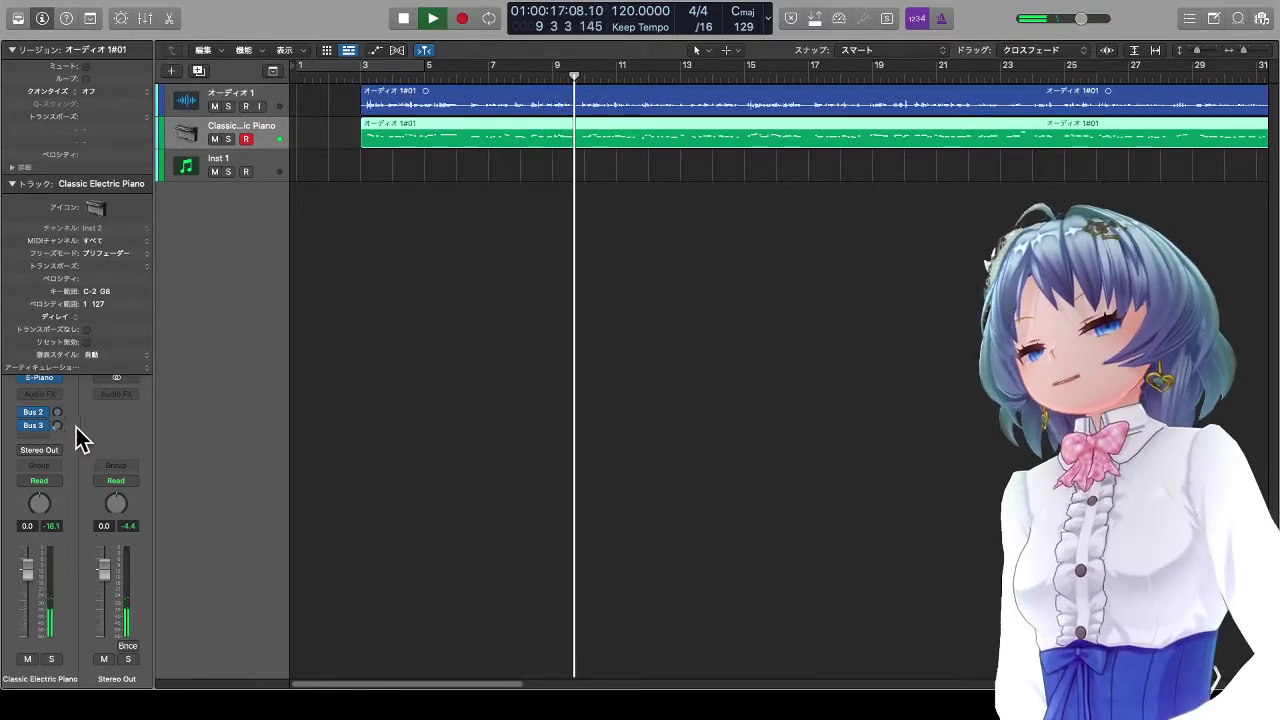
left_click(52, 396)
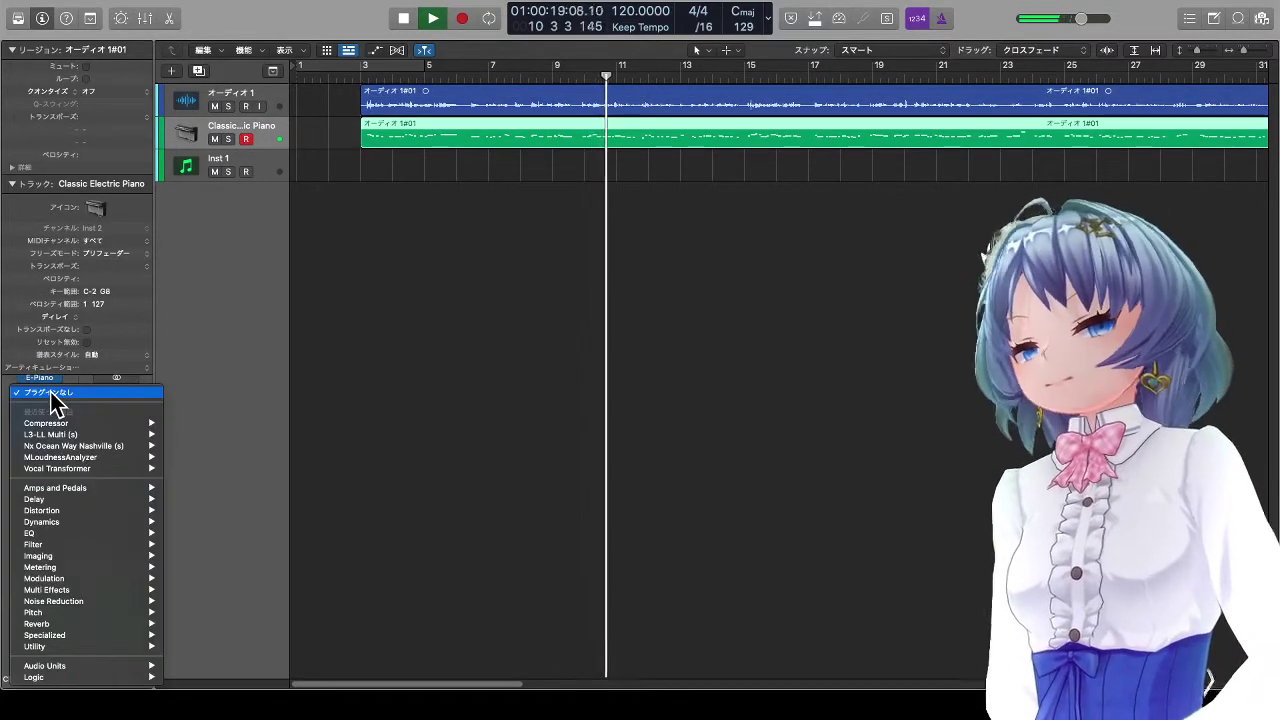
mouse_move(128, 488)
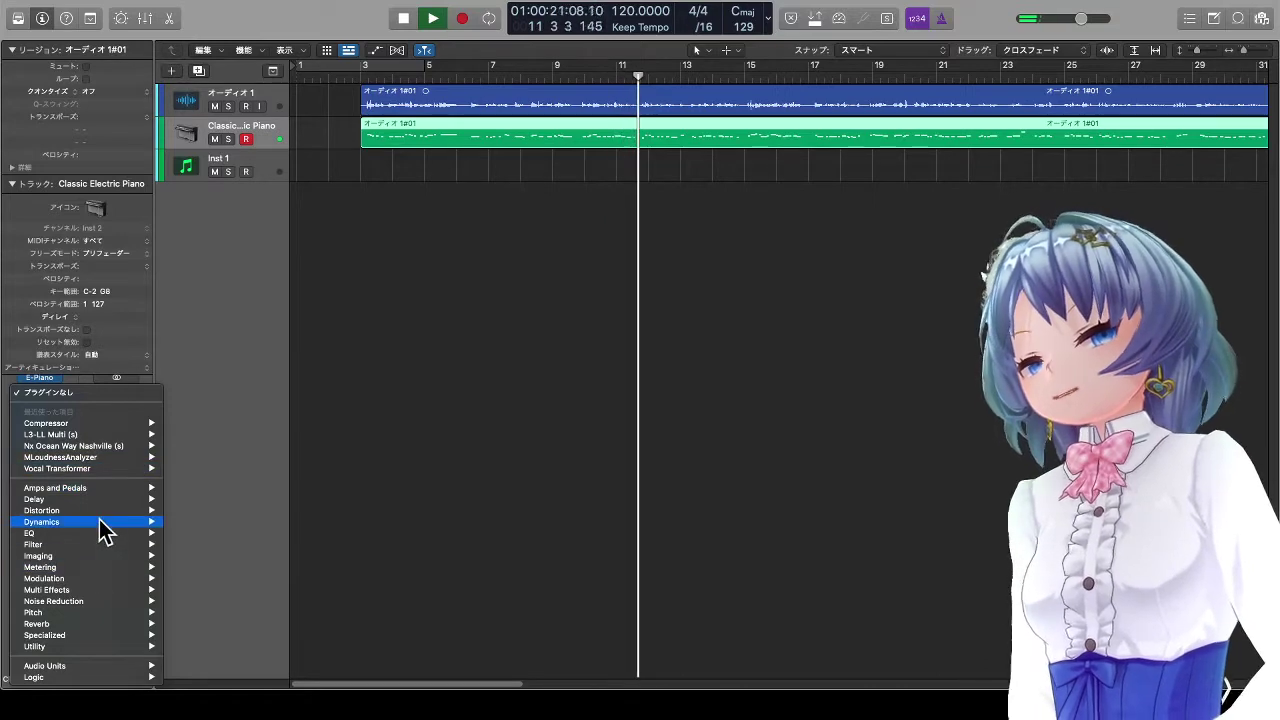
mouse_move(100, 522)
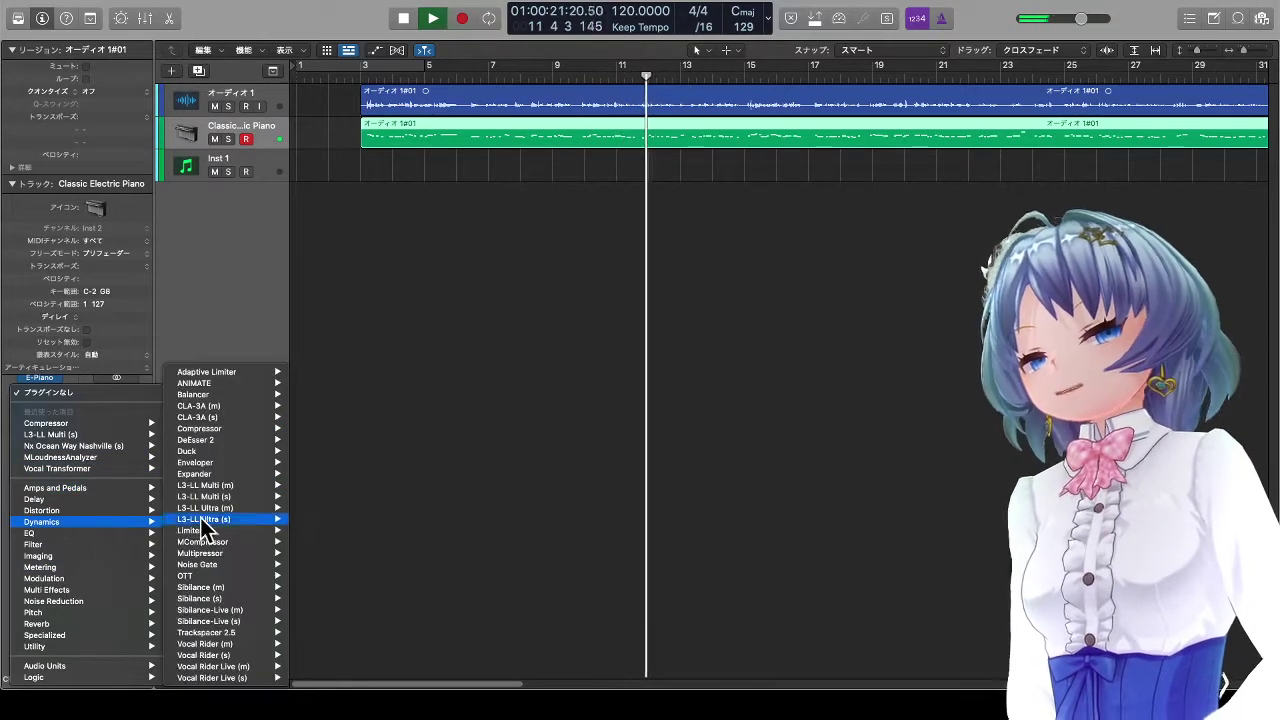
left_click(227, 418)
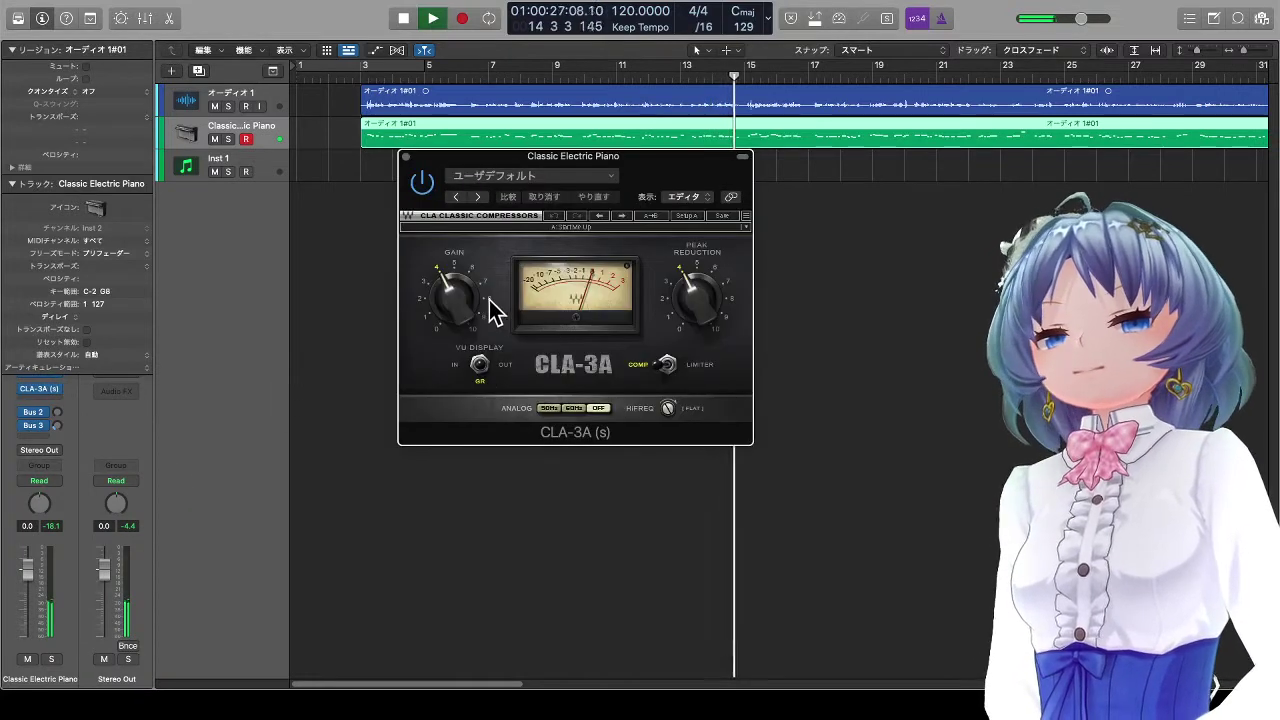
Step: Raise the CLA-3A's gain and peak reduction to about 8 each, and close the plug-in window
left_click_drag(473, 284, 520, 240)
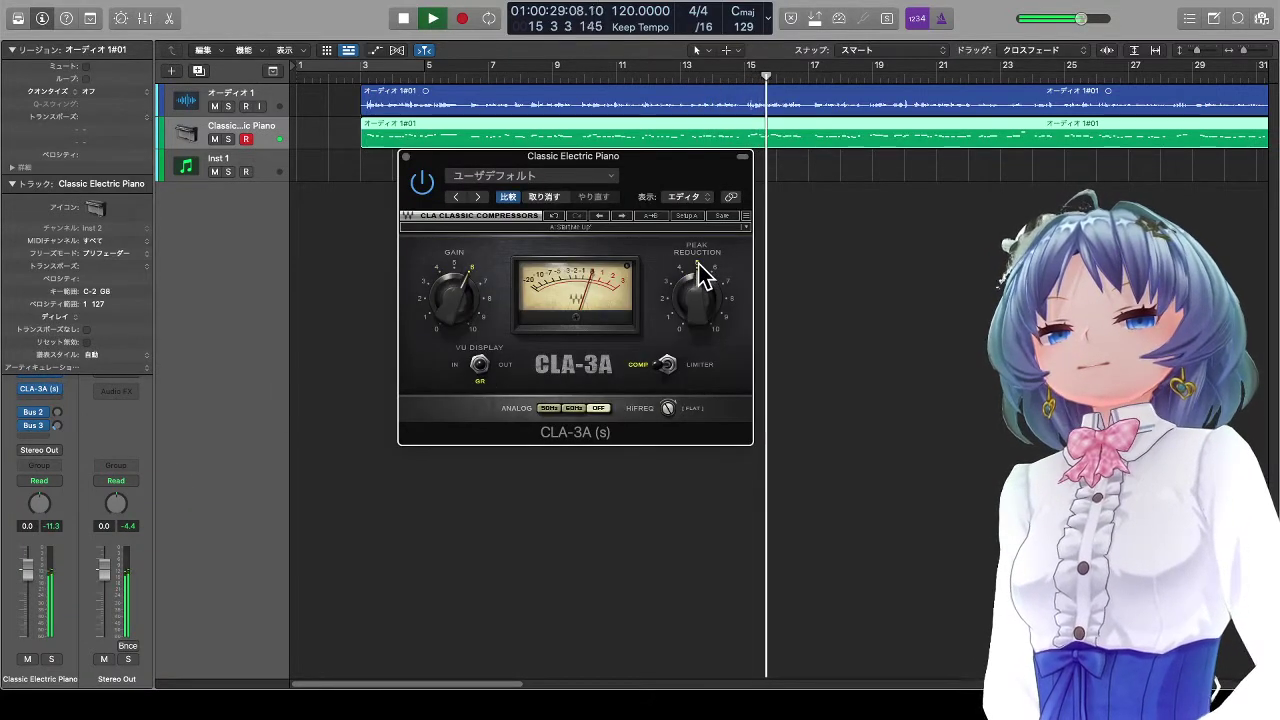
left_click_drag(715, 283, 714, 277)
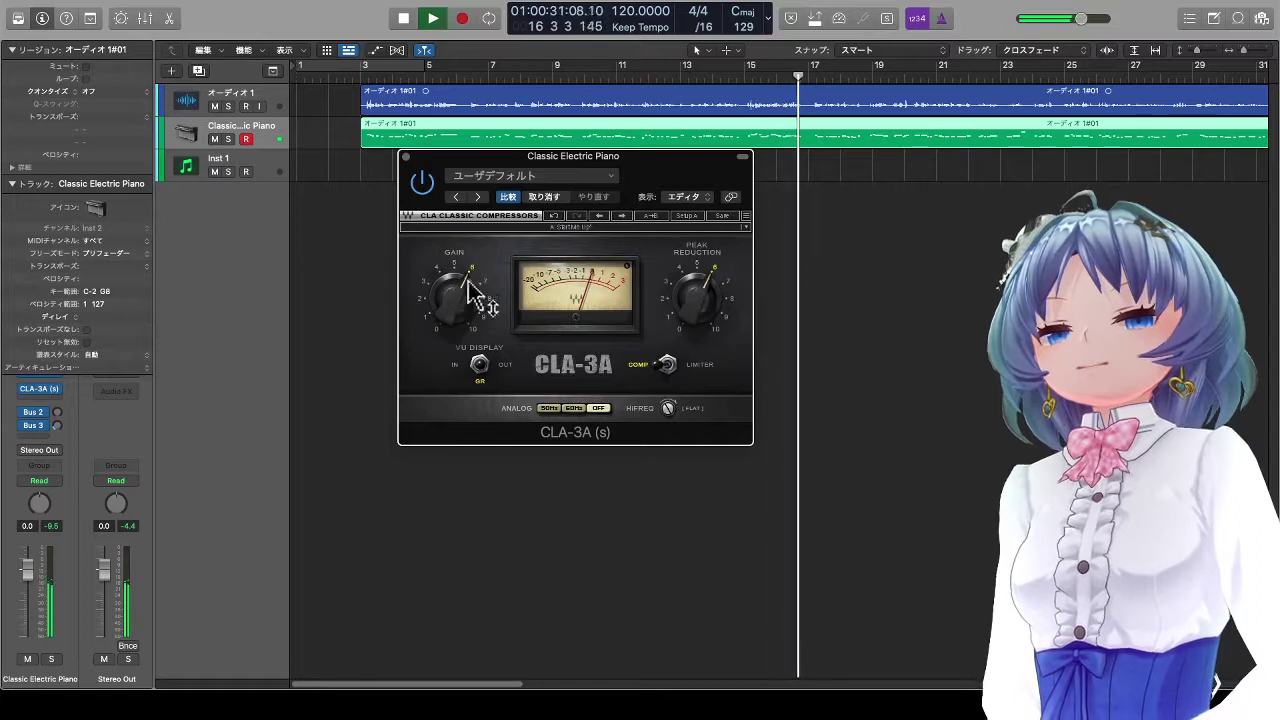
left_click_drag(723, 294, 729, 297)
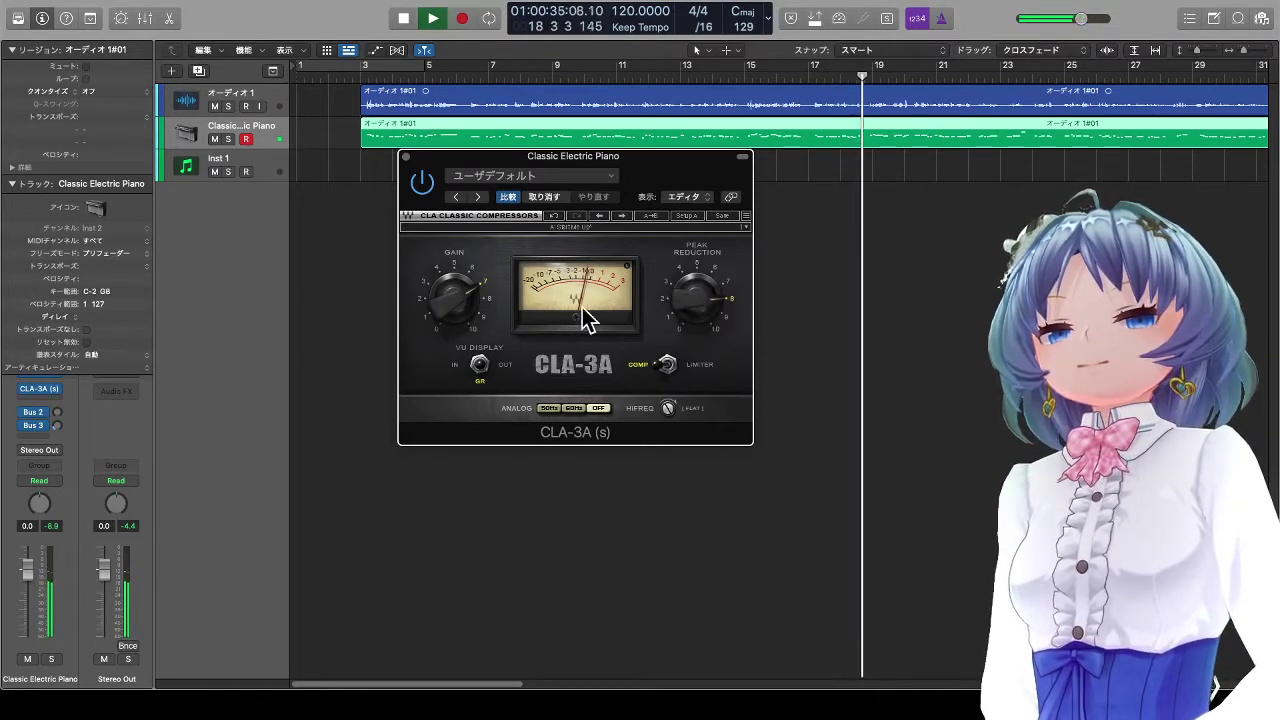
left_click_drag(480, 305, 486, 306)
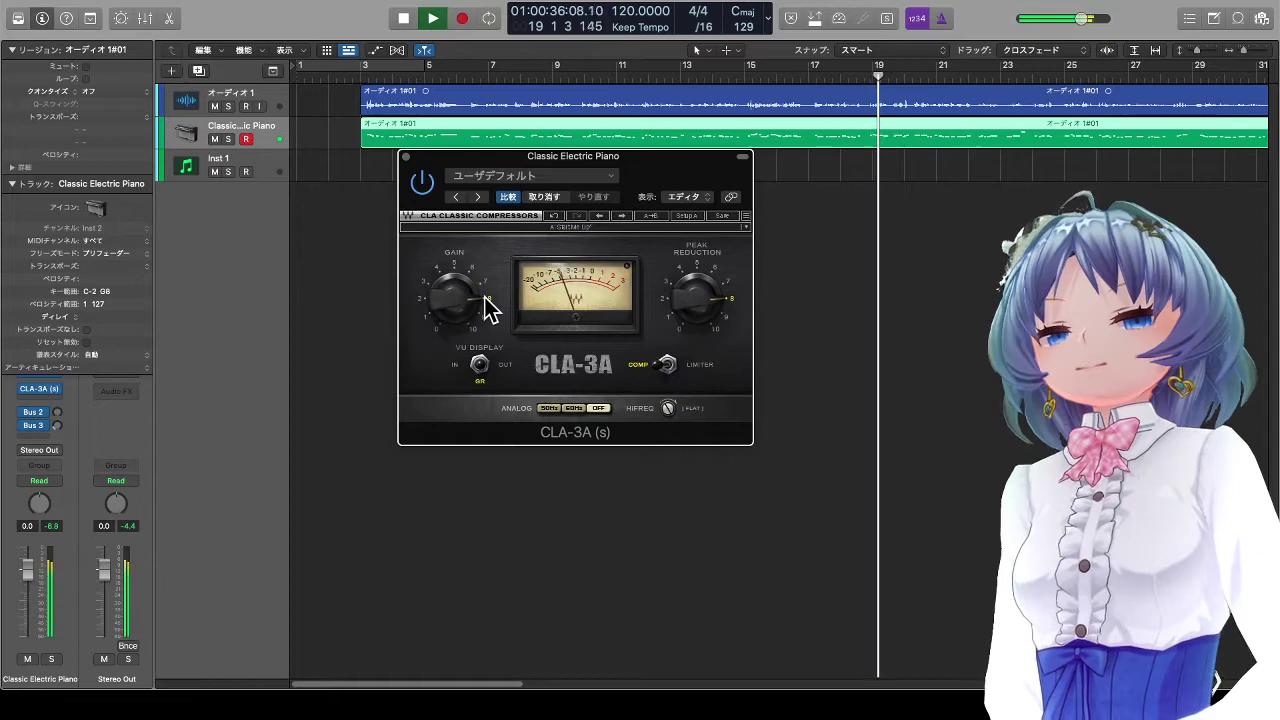
left_click(406, 157)
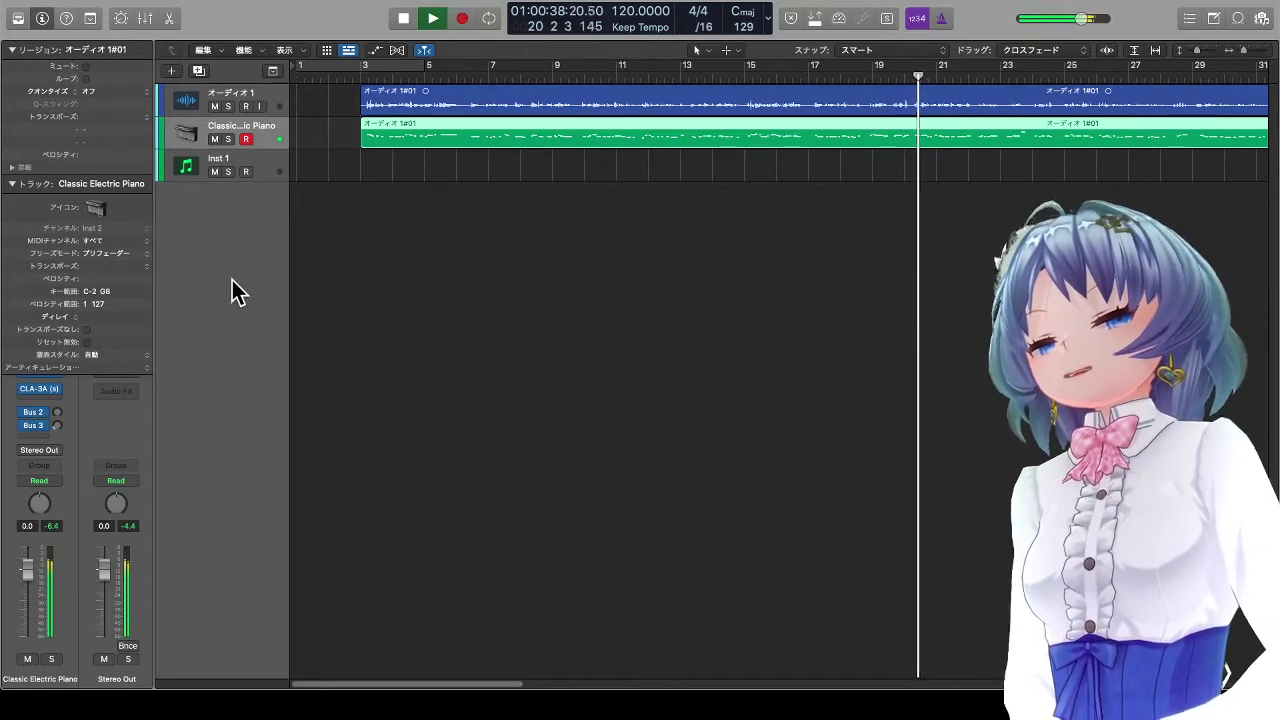
Step: Bring the audio track's volume back up to -4.4 dB and stop playback
left_click(270, 102)
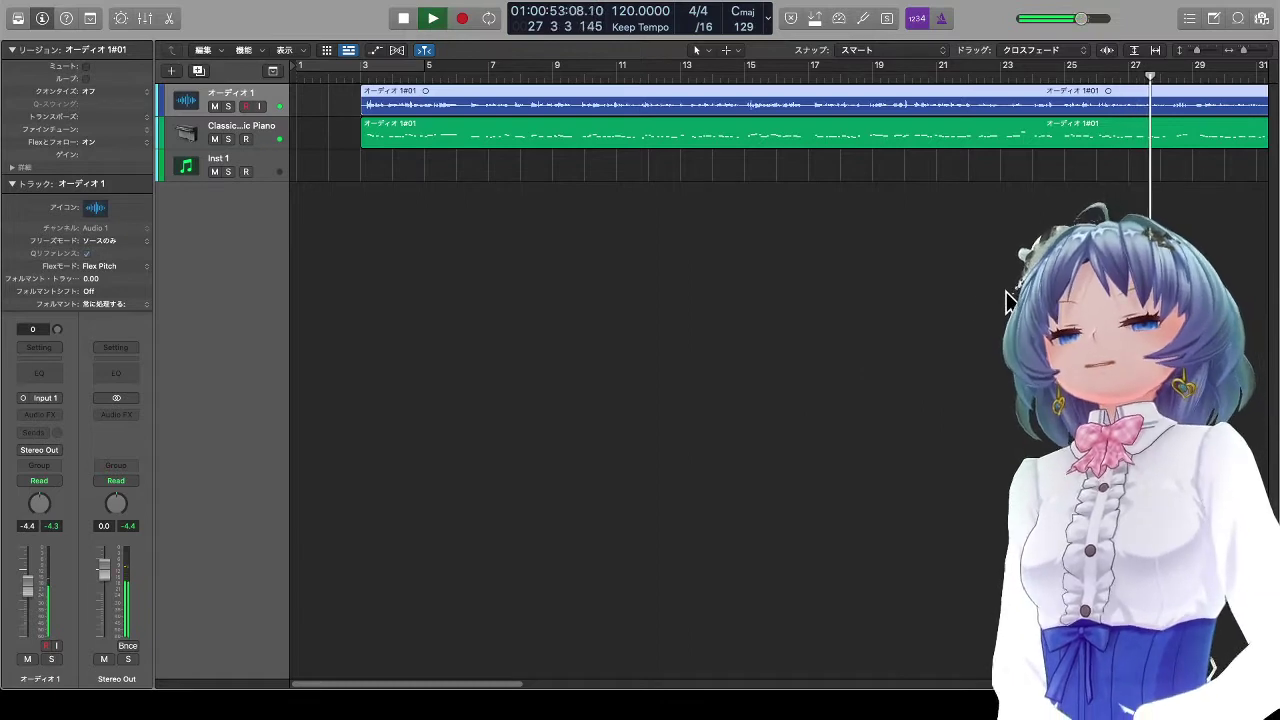
key("space")
Step: Open the electric piano's MIDI region as a score, enlarge the notation and set the playhead at the start of bar 3
left_click(680, 137)
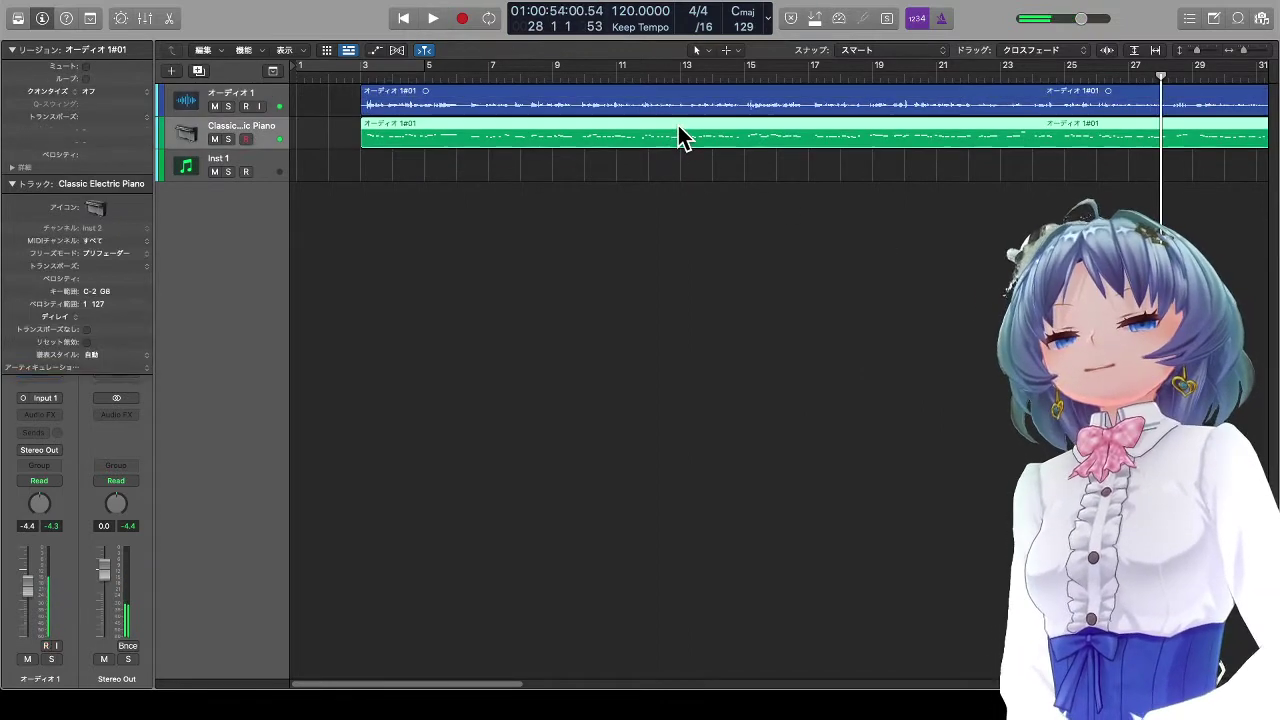
double_click(455, 142)
scroll(337, 248, "left", 15)
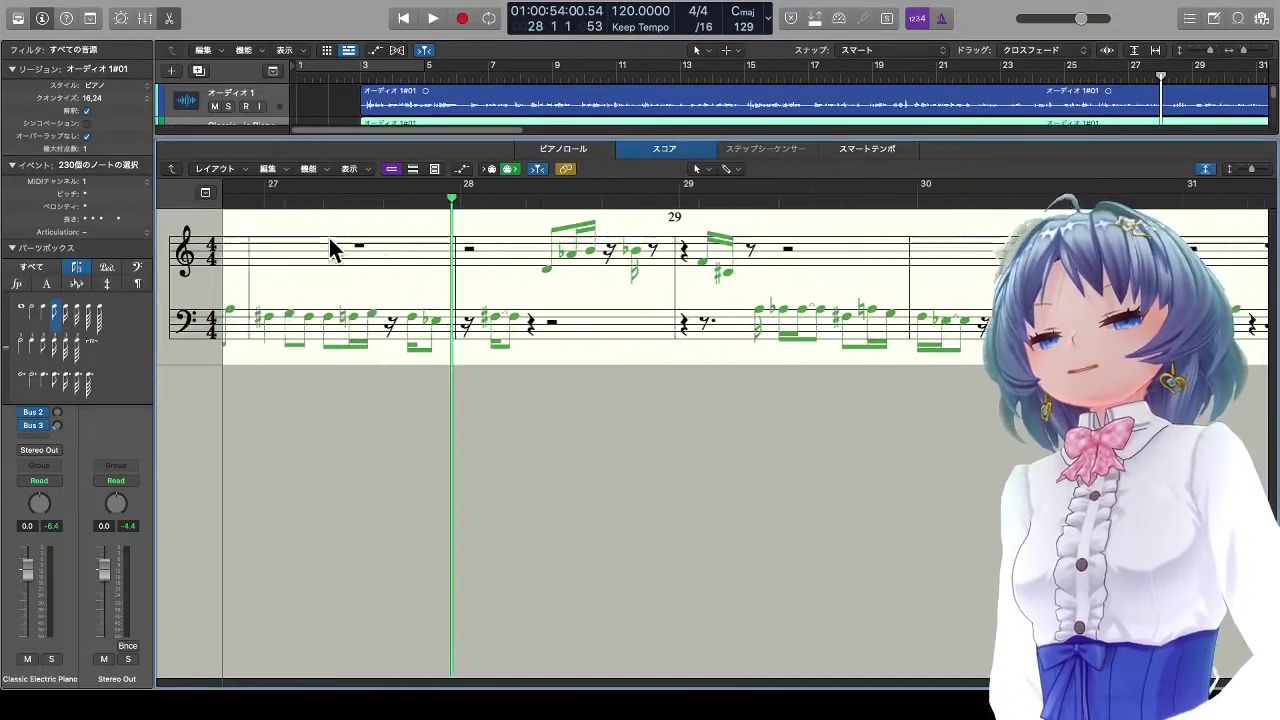
scroll(329, 248, "left", 20)
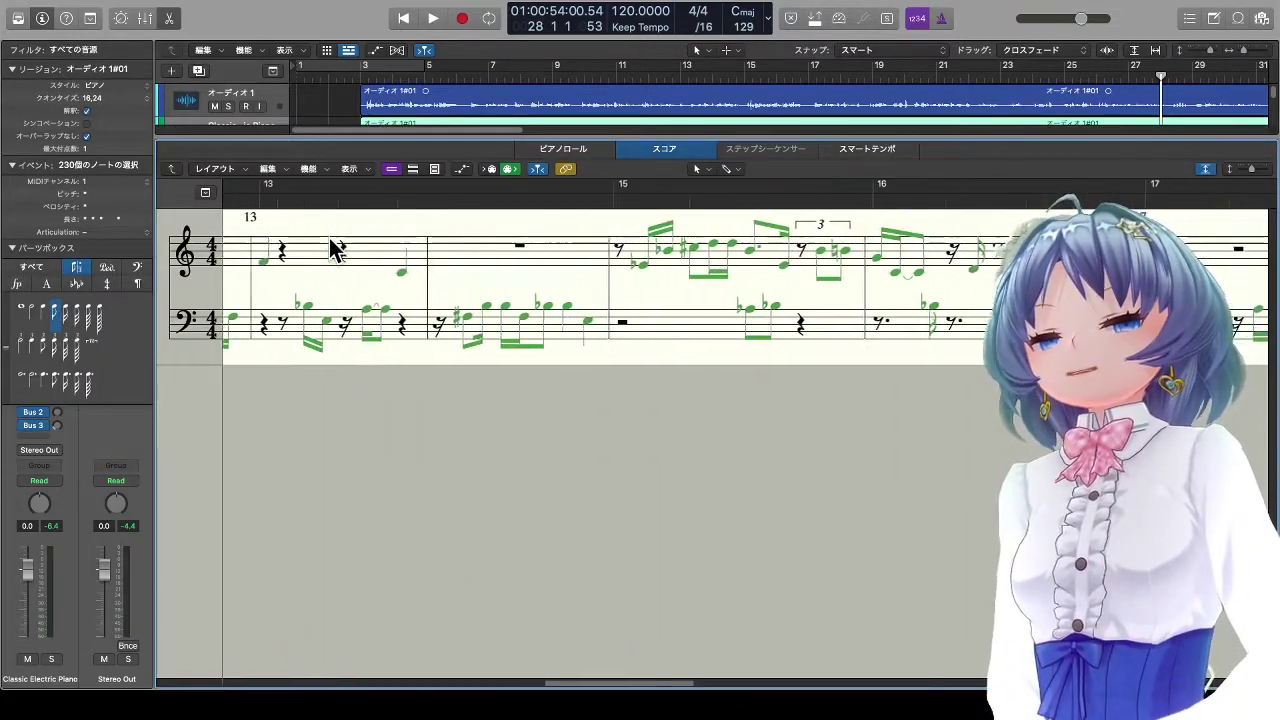
scroll(330, 240, "left", 4)
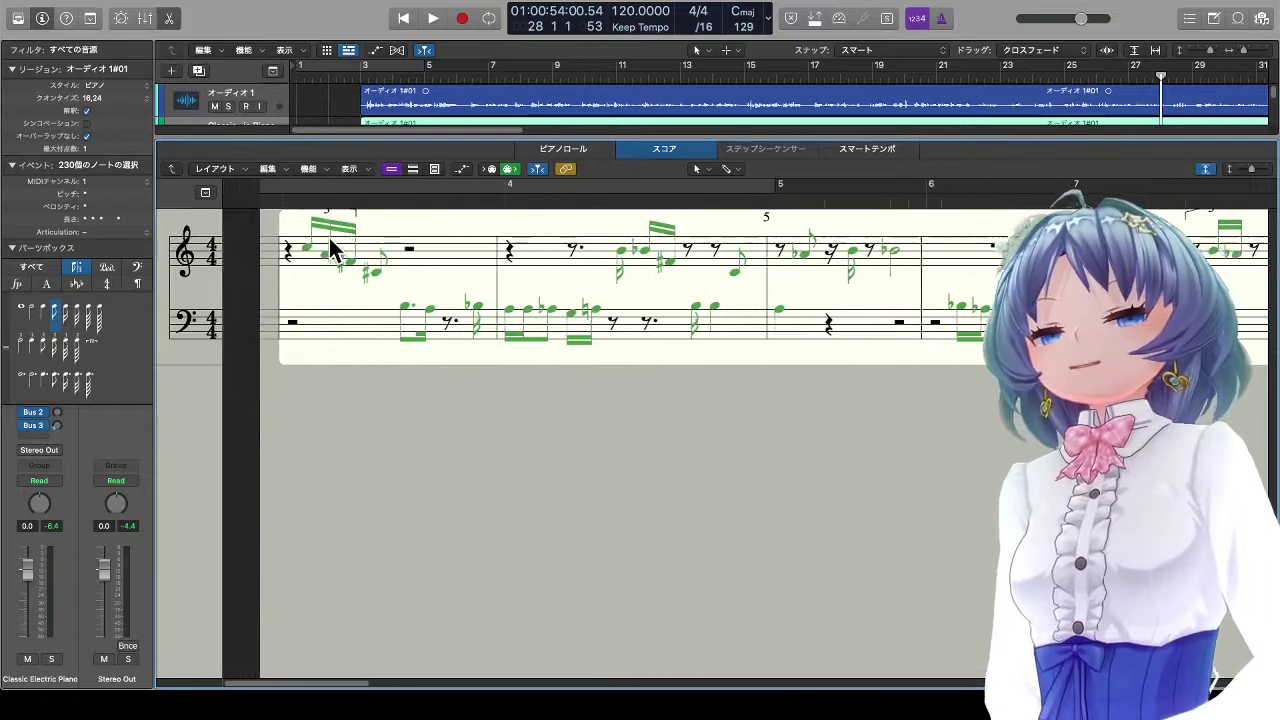
left_click_drag(247, 199, 291, 236)
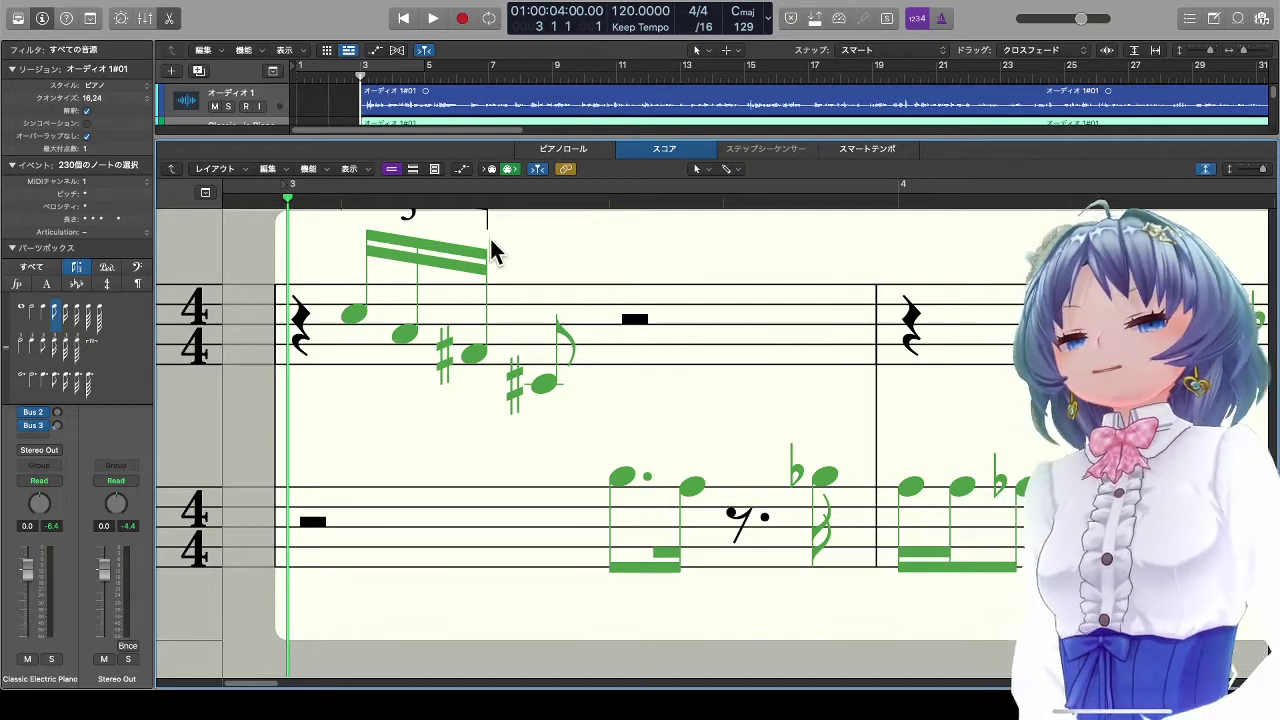
Step: Play the score from bar 3 to bar 13, pausing in bar 5 to examine the notes
key("space")
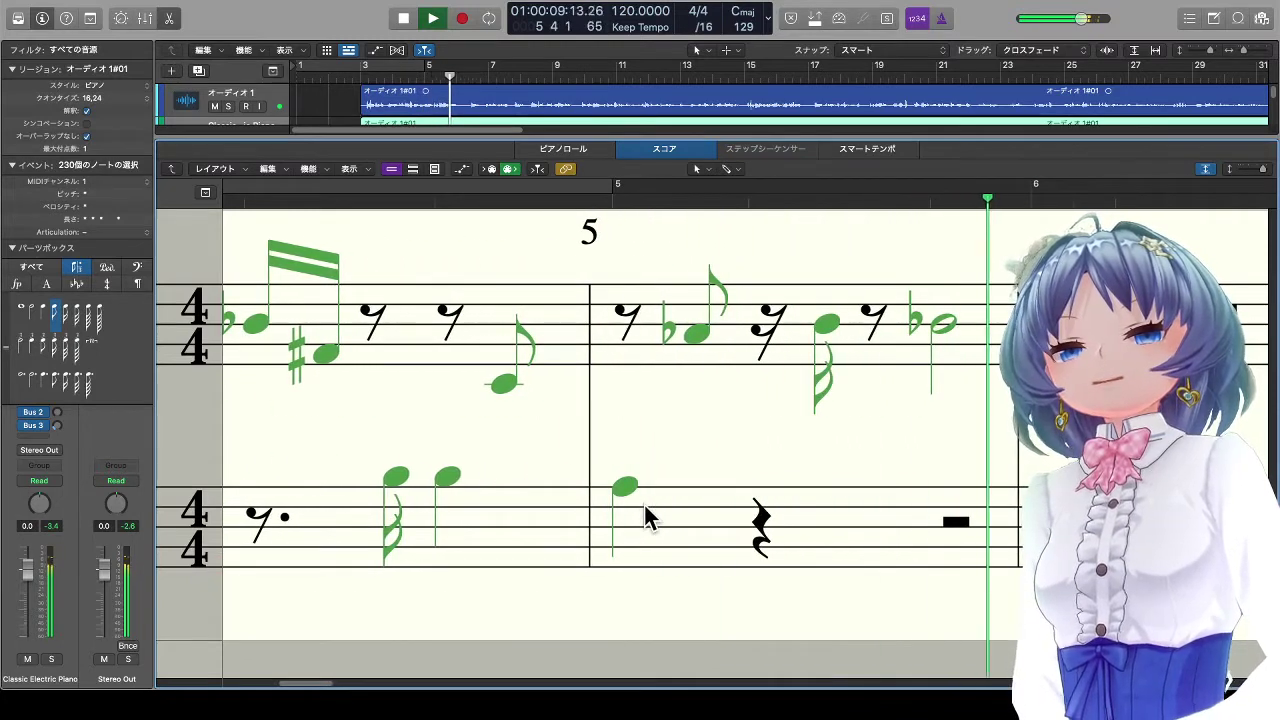
key("space")
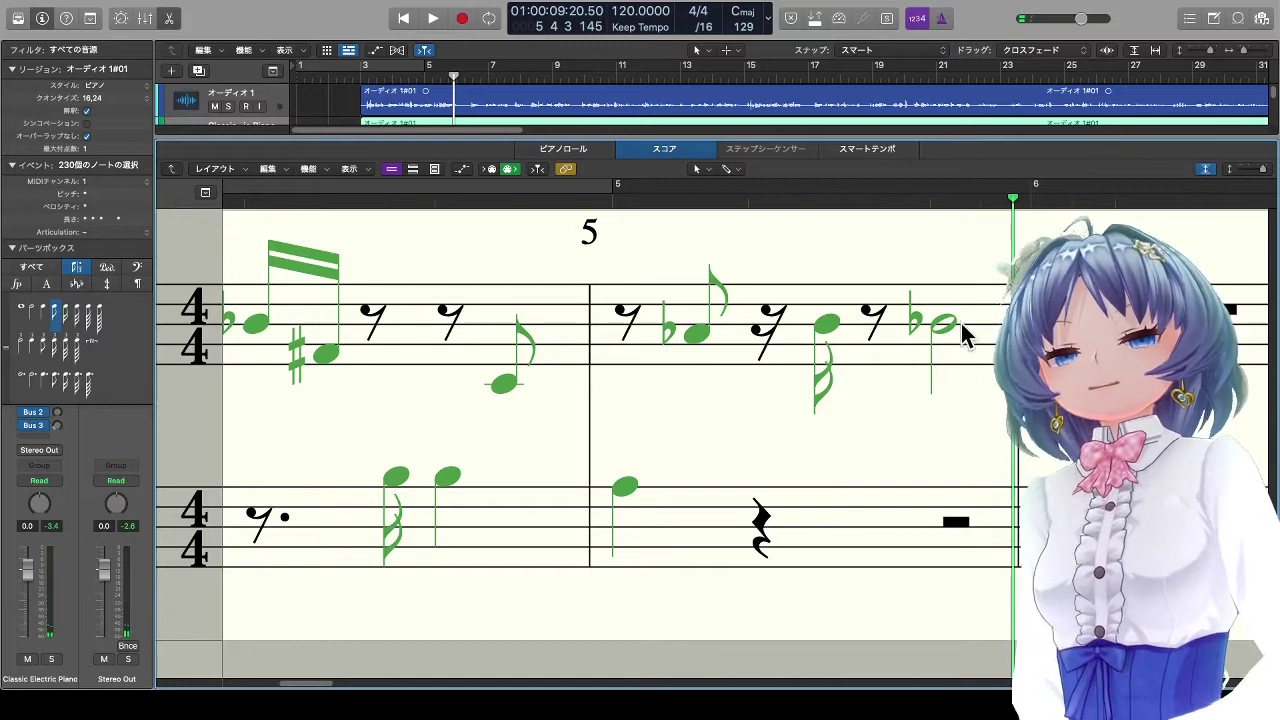
scroll(947, 445, "right", 5)
key("space")
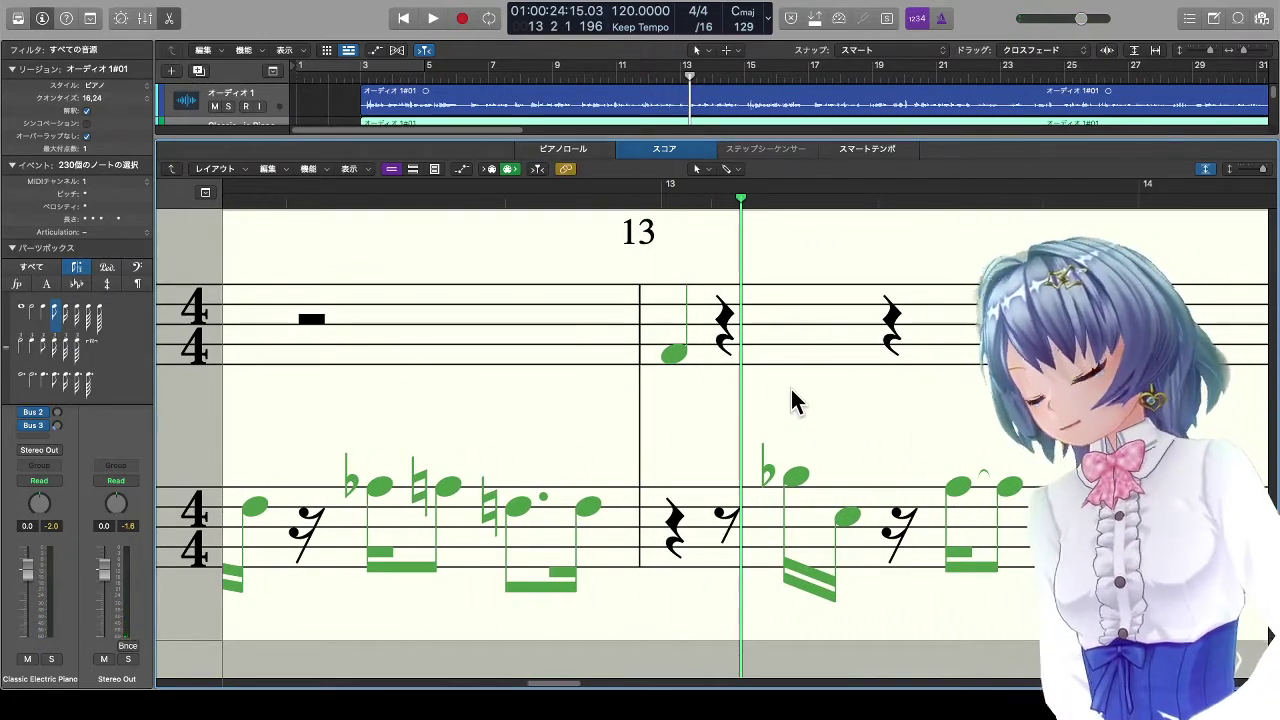
Step: Play bars 13 to 16 in short passages and examine the notation on both staves between them
key("space")
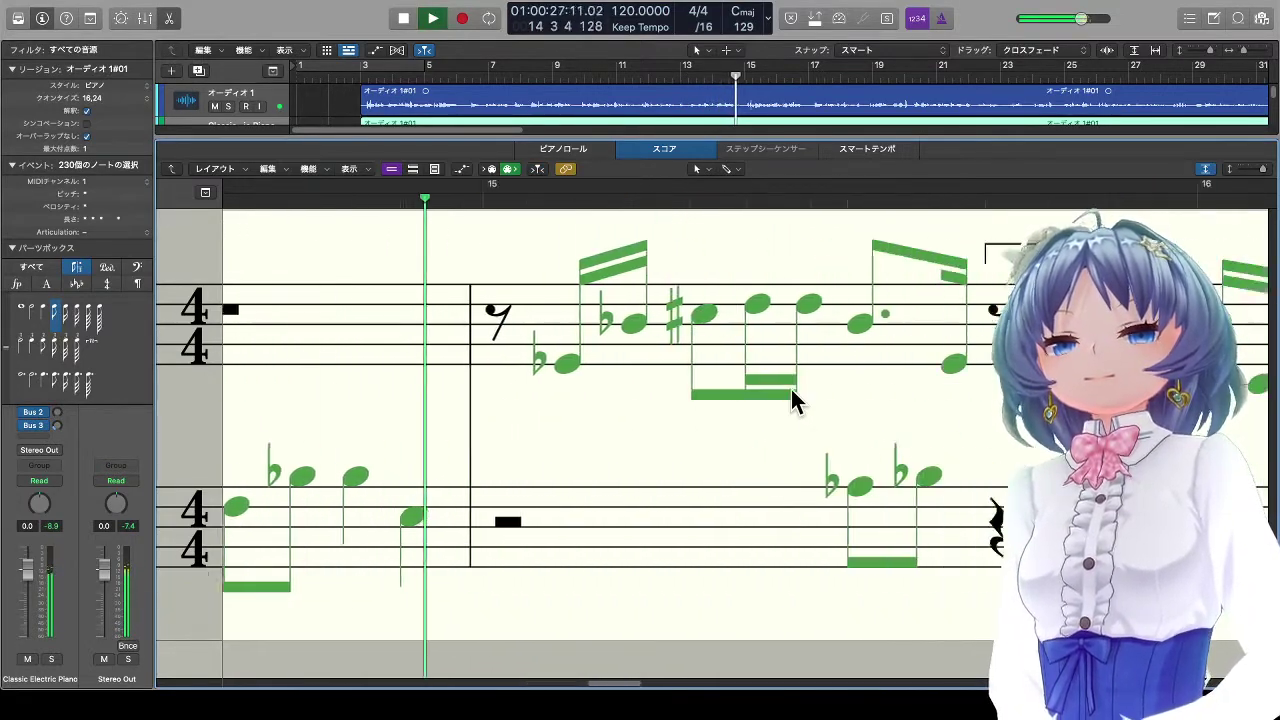
key("space")
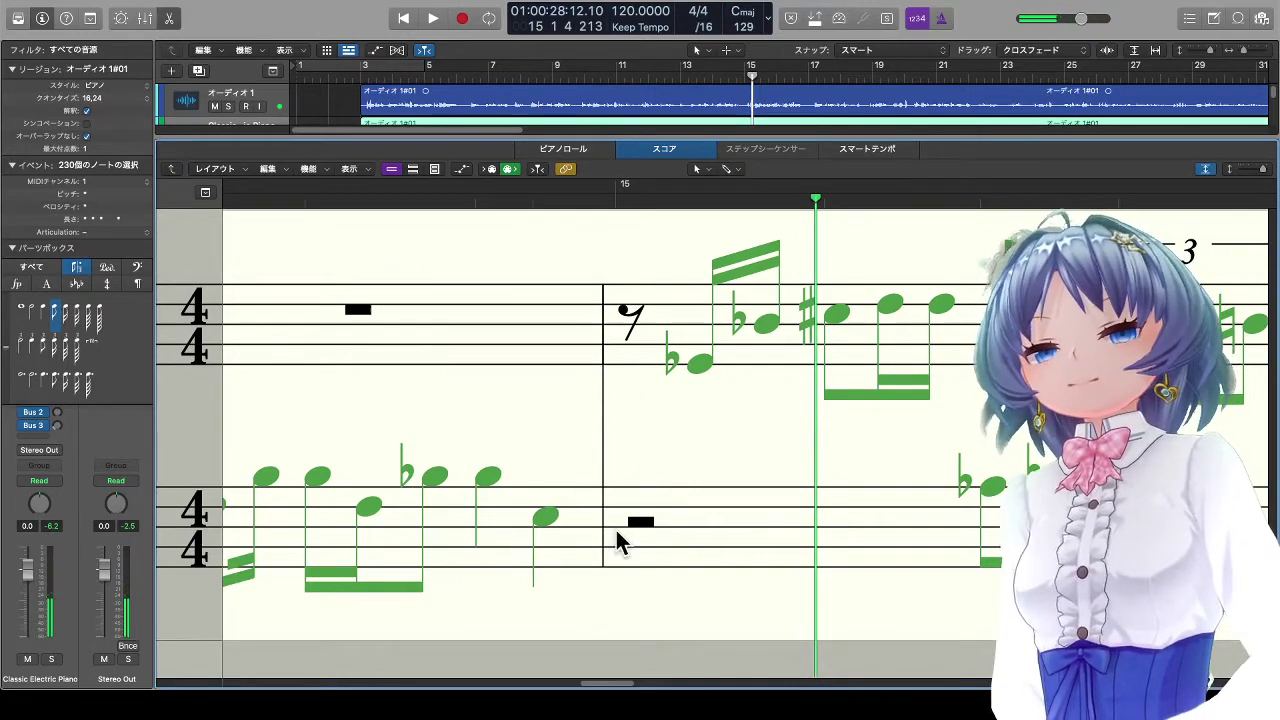
key("comma")
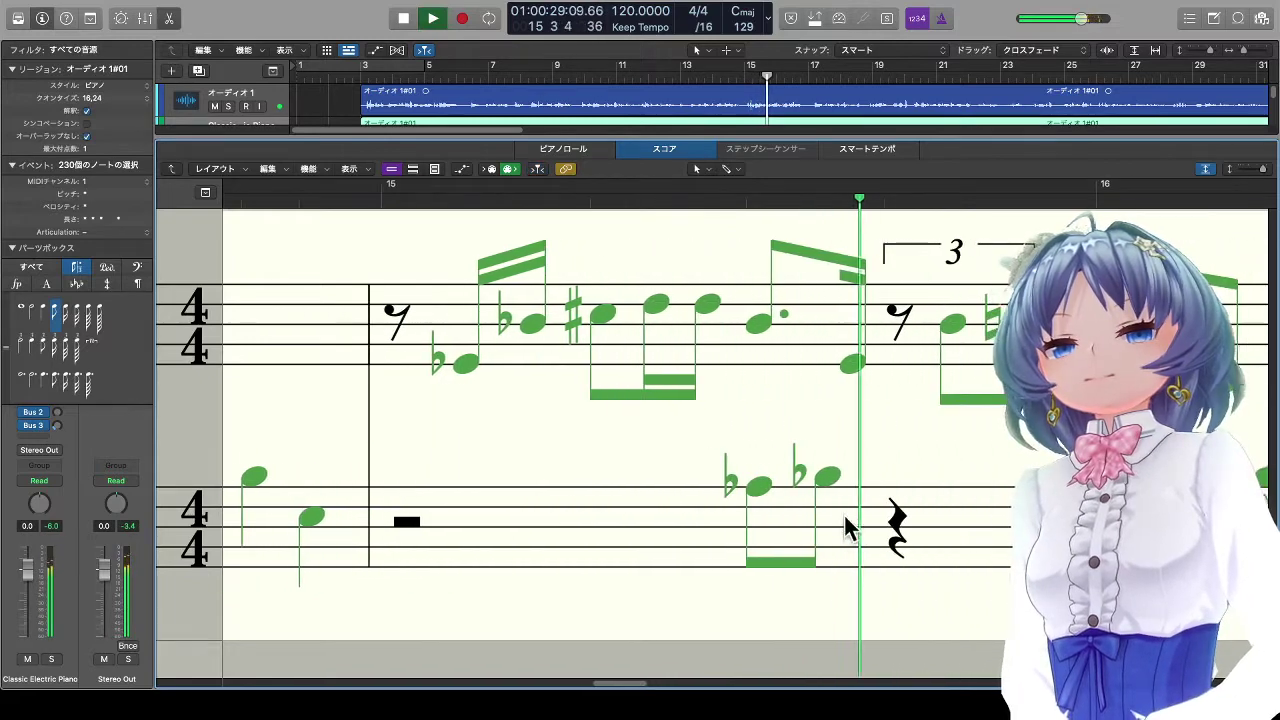
key("space")
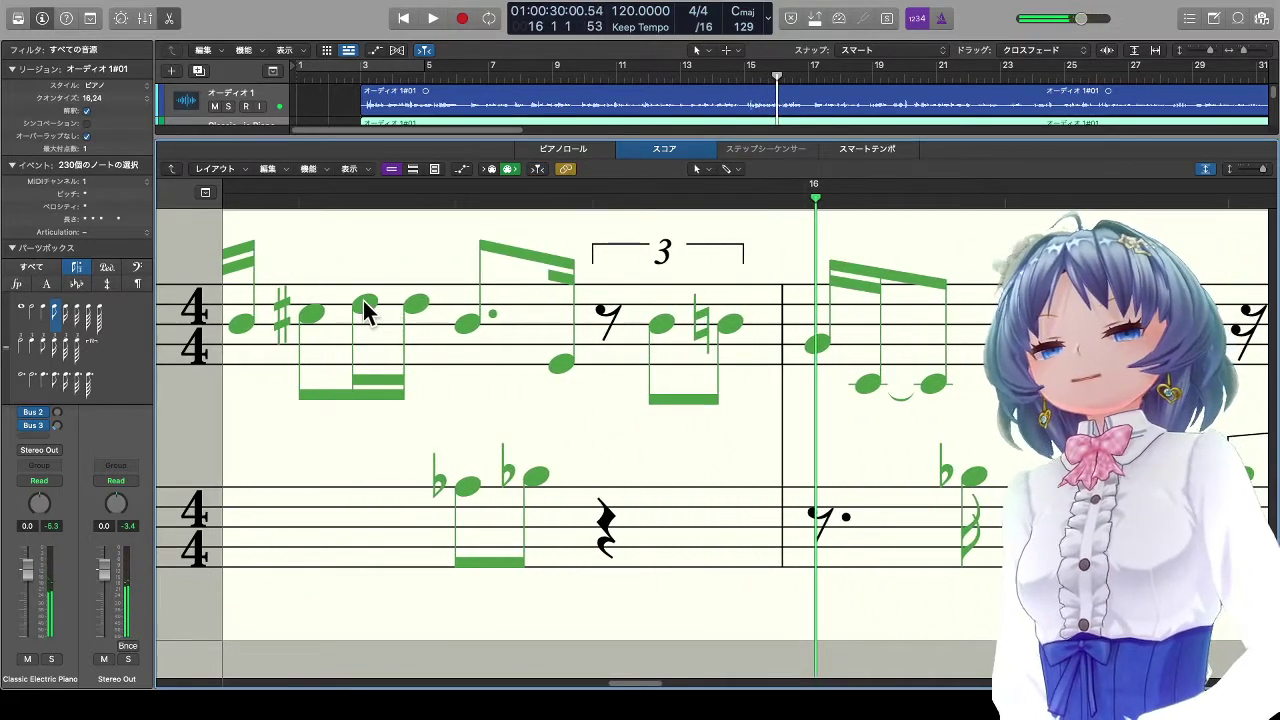
scroll(365, 310, "left", 5)
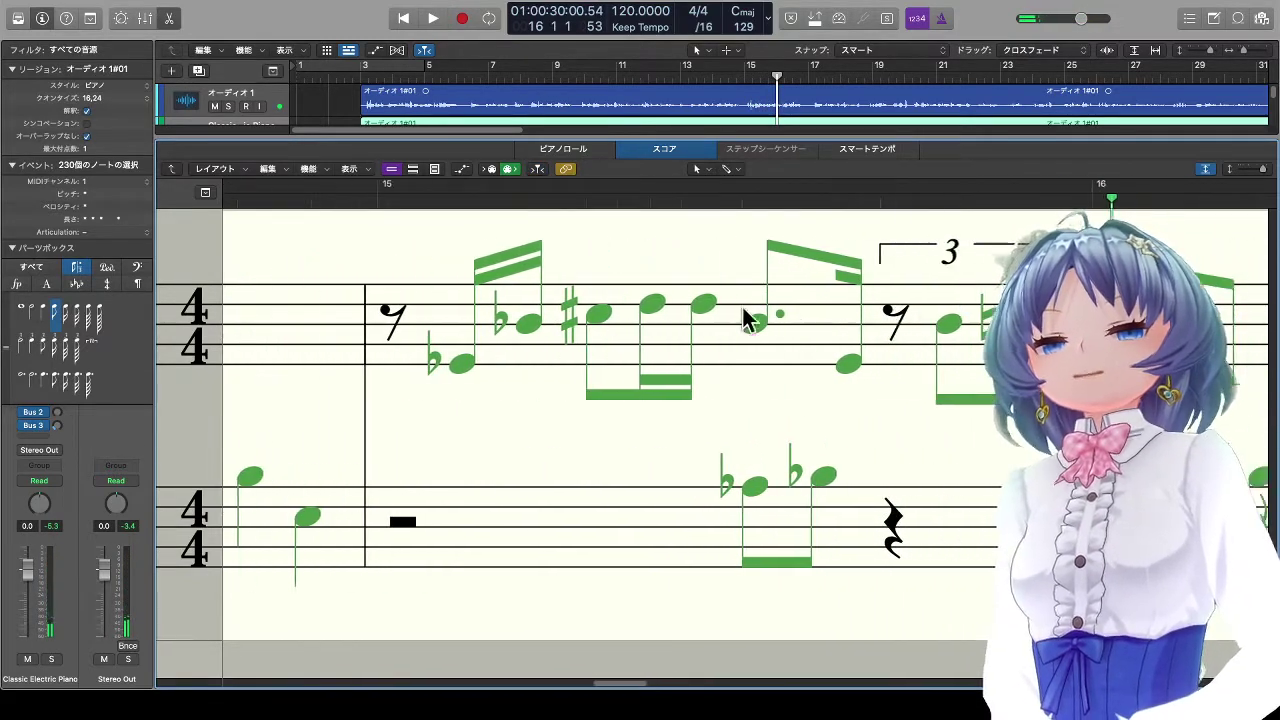
key("space")
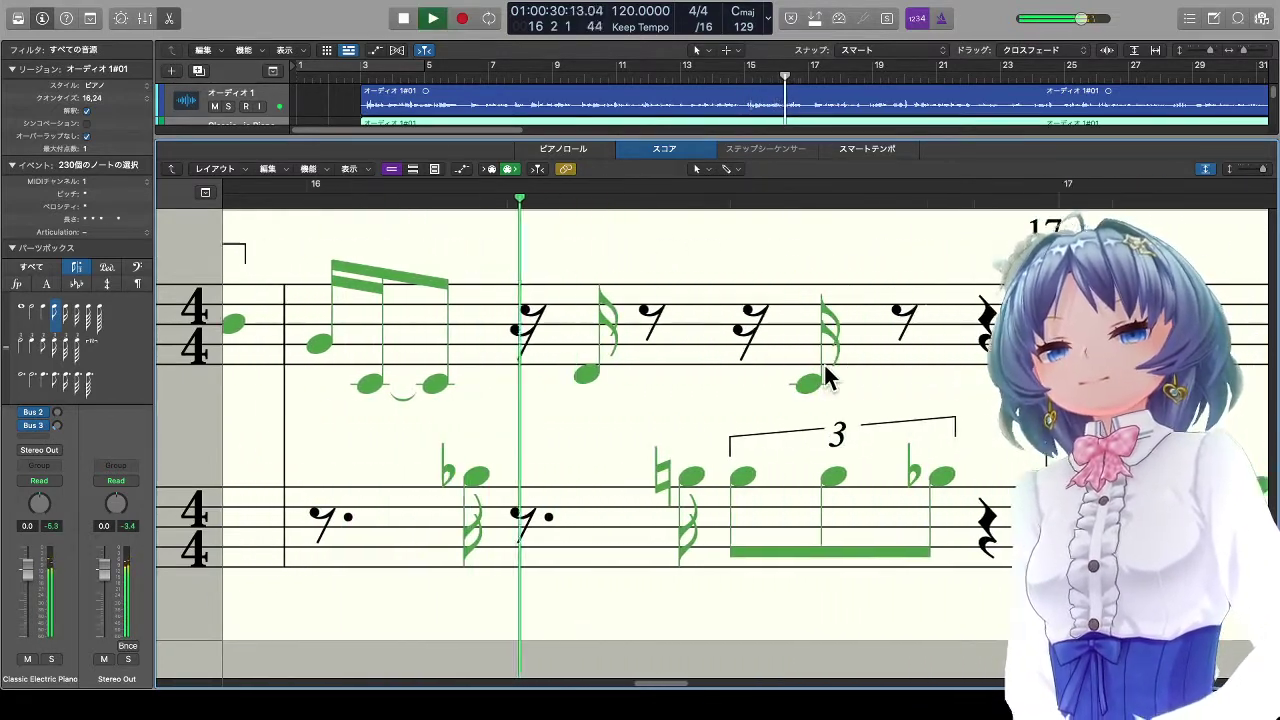
key("space")
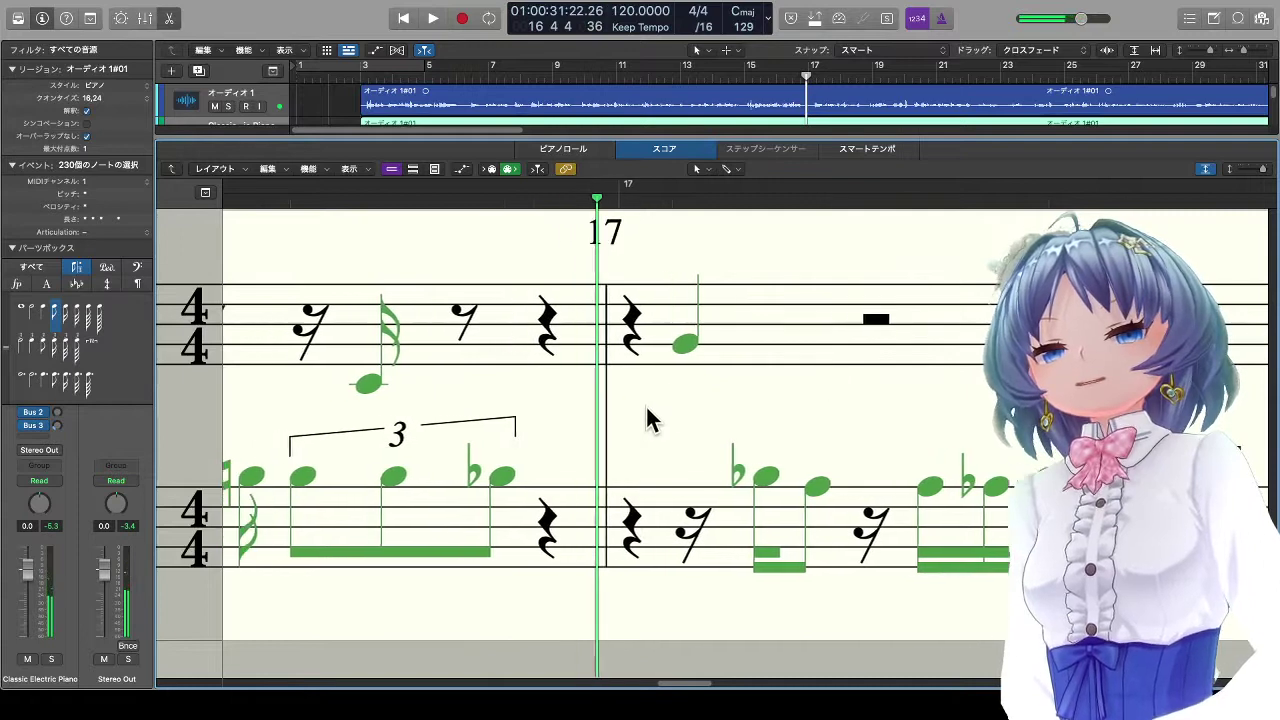
scroll(645, 404, "left", 6)
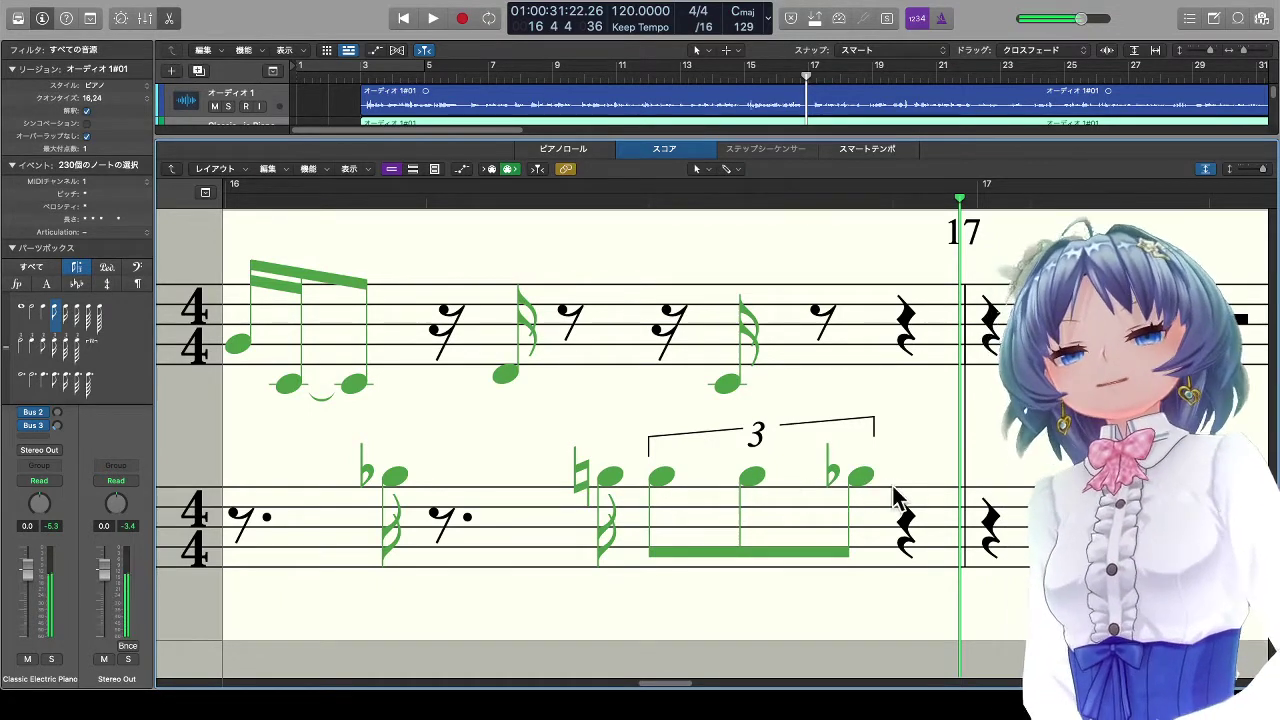
scroll(937, 495, "right", 5)
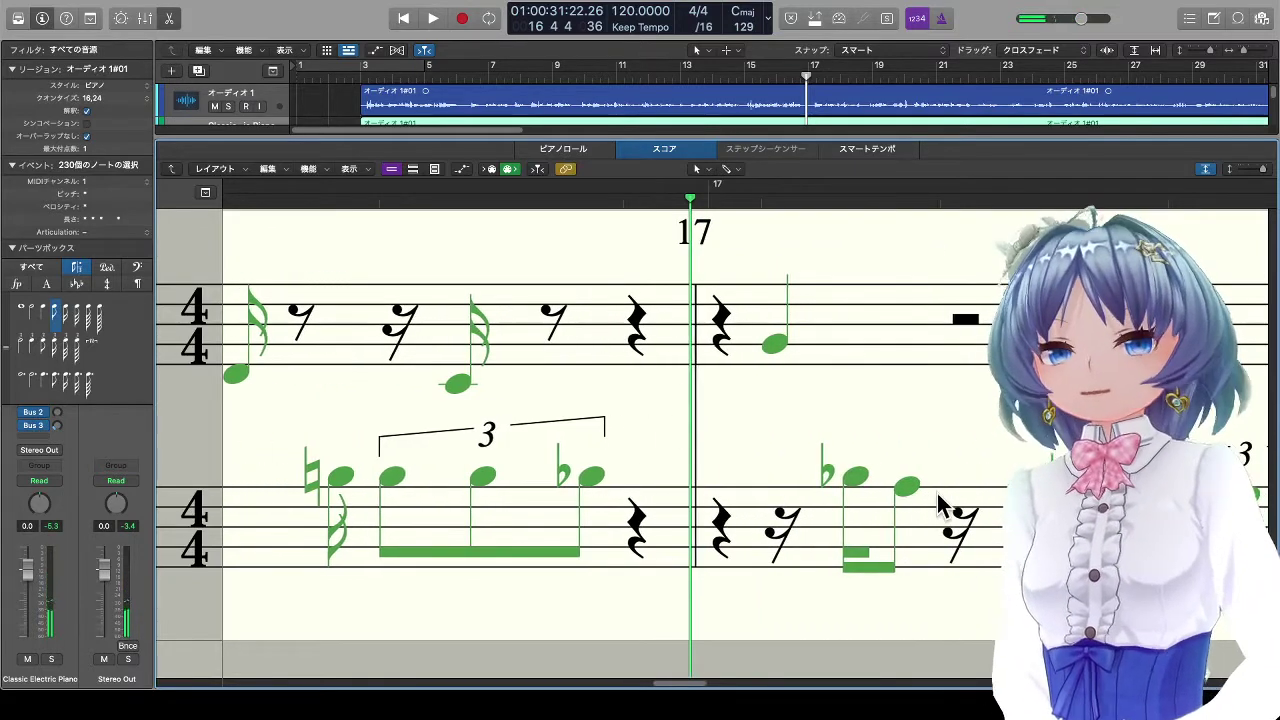
Step: Play on from the end of bar 16 to bar 27, pausing in bars 18 and 24 to examine the notes
key("period")
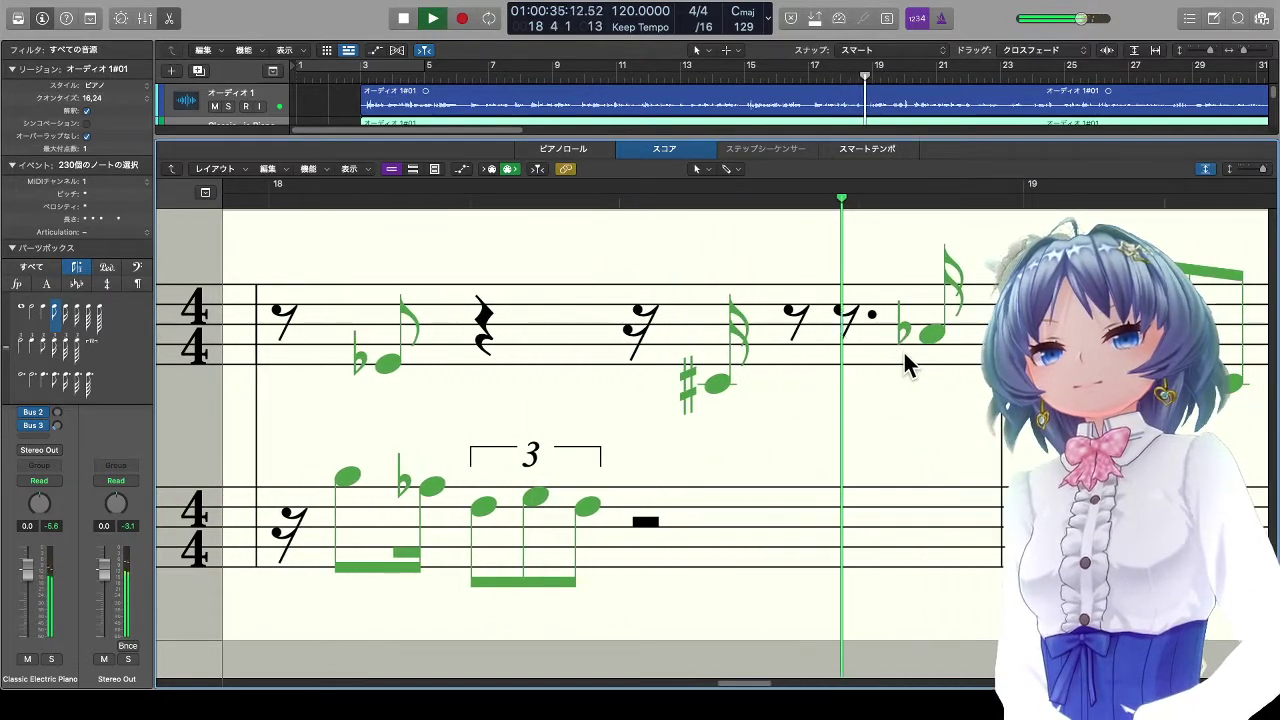
key("space")
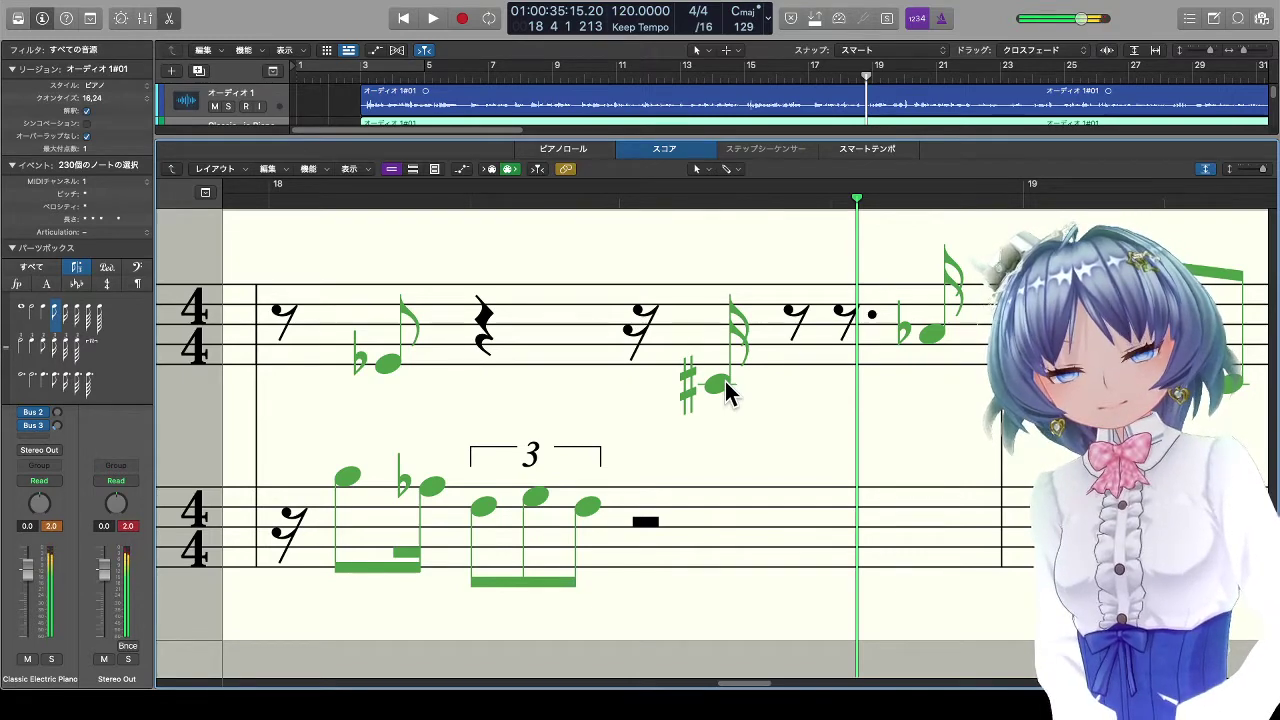
key("space")
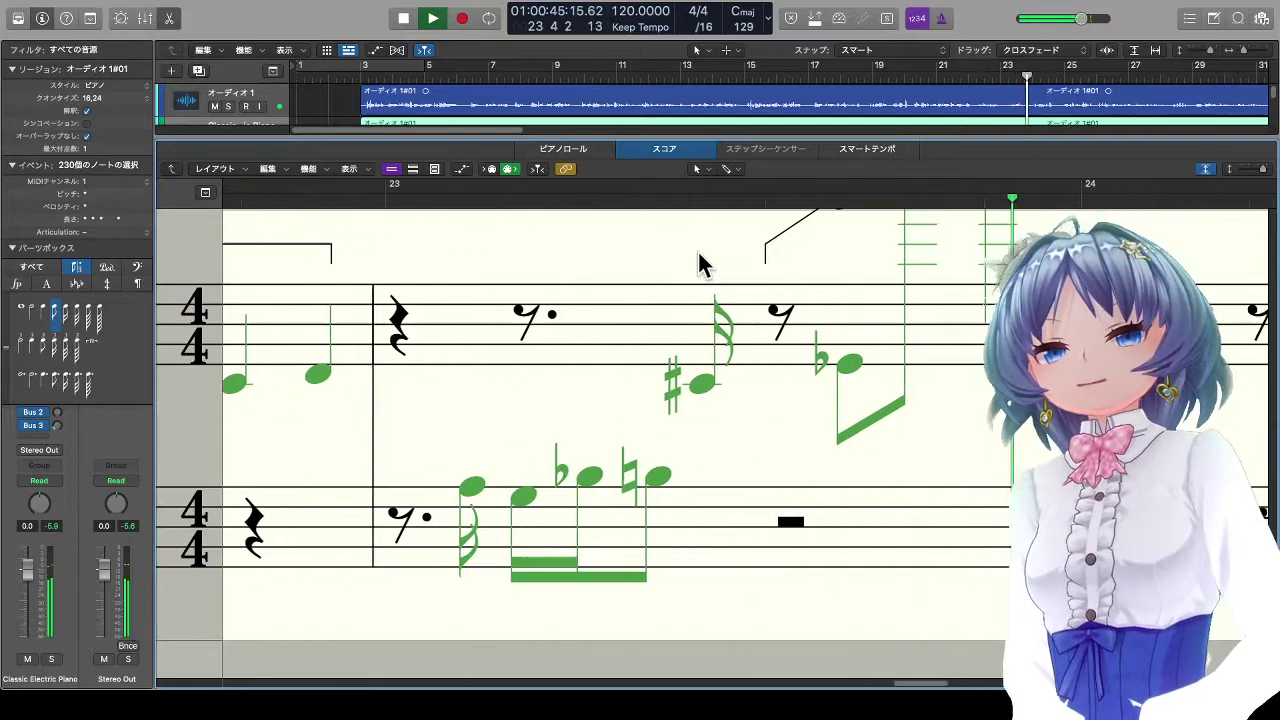
key("space")
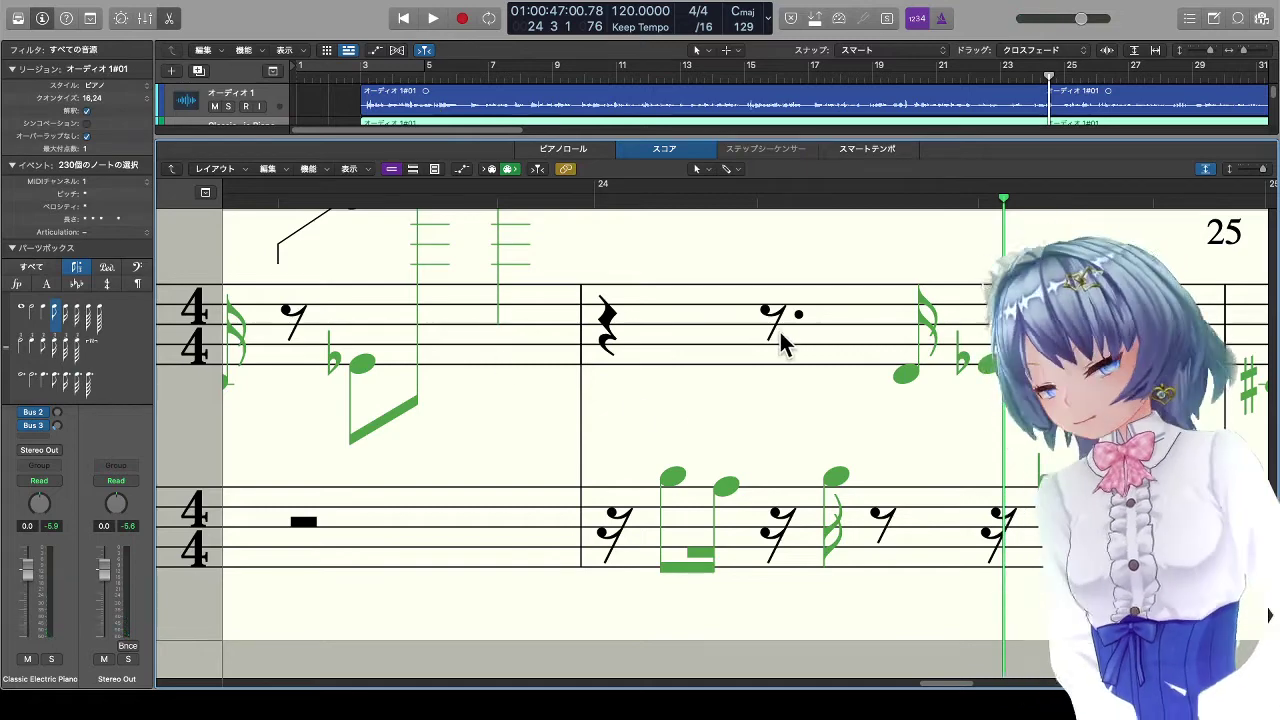
key("comma")
key("space")
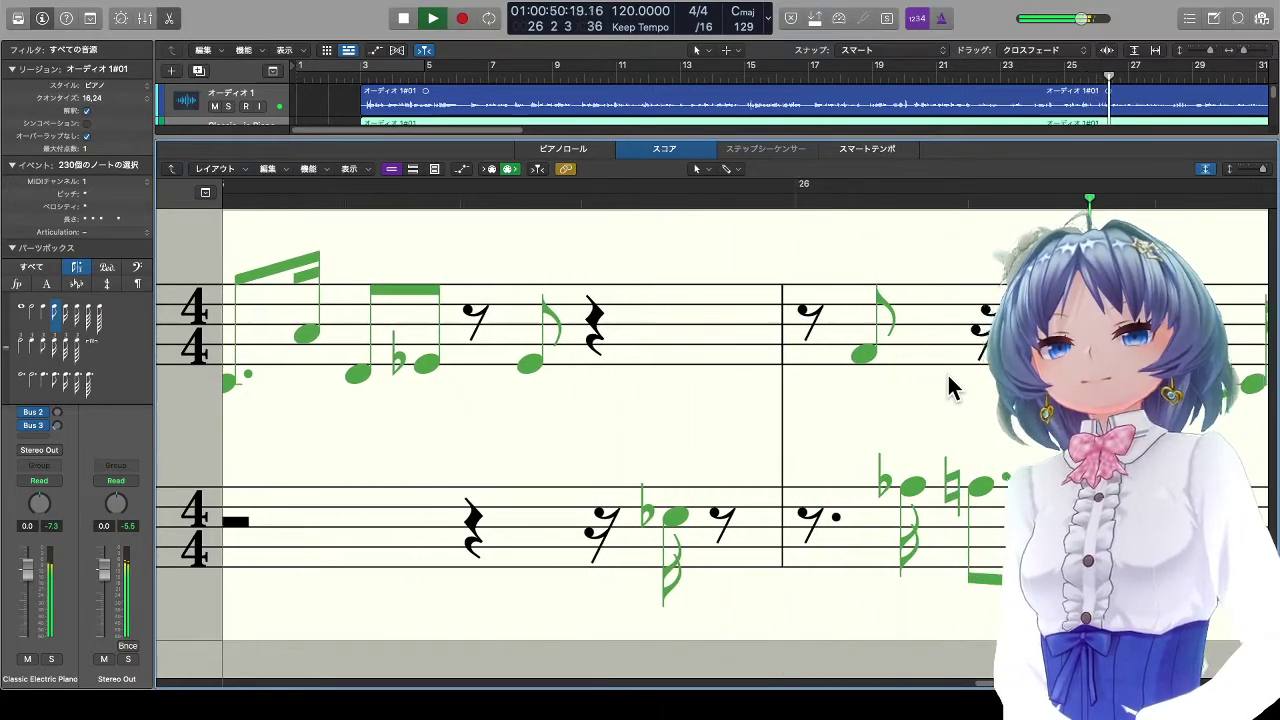
key("space")
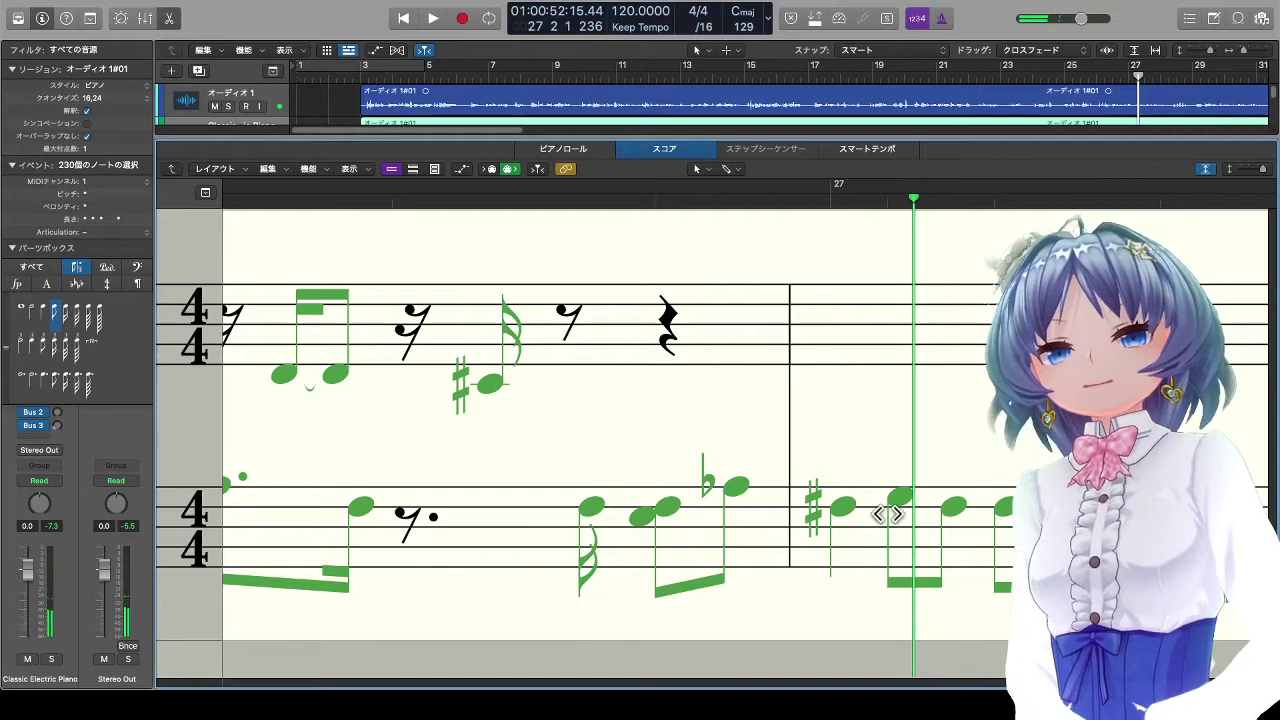
scroll(601, 569, "left", 4)
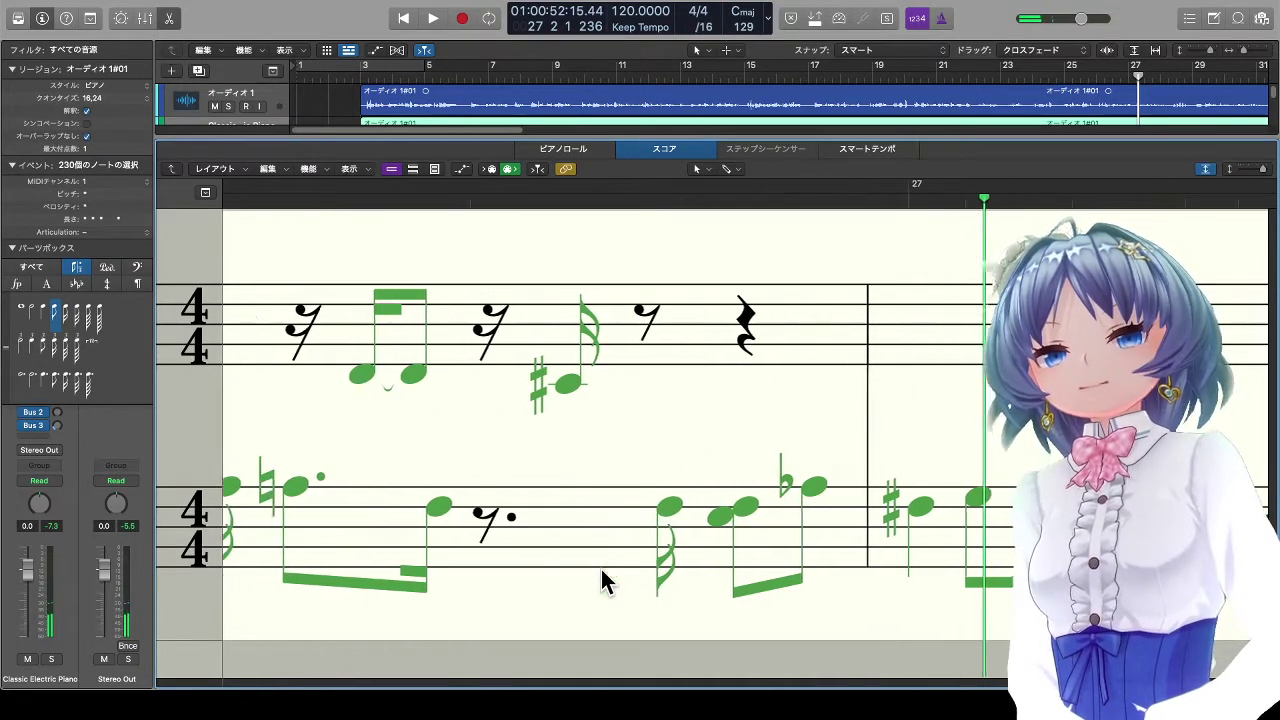
Step: Examine the notes in bars 26 and 27, and play on to the end of bar 33, pausing in bar 29
scroll(635, 525, "left", 8)
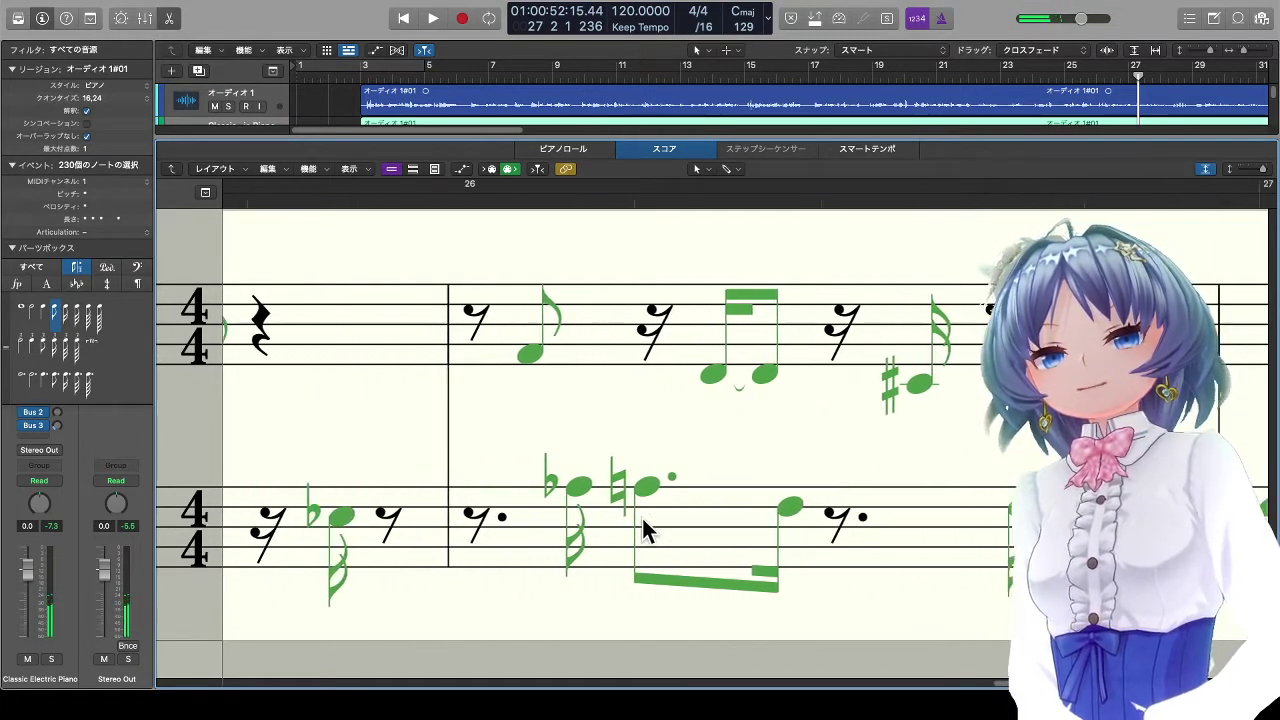
scroll(710, 537, "right", 15)
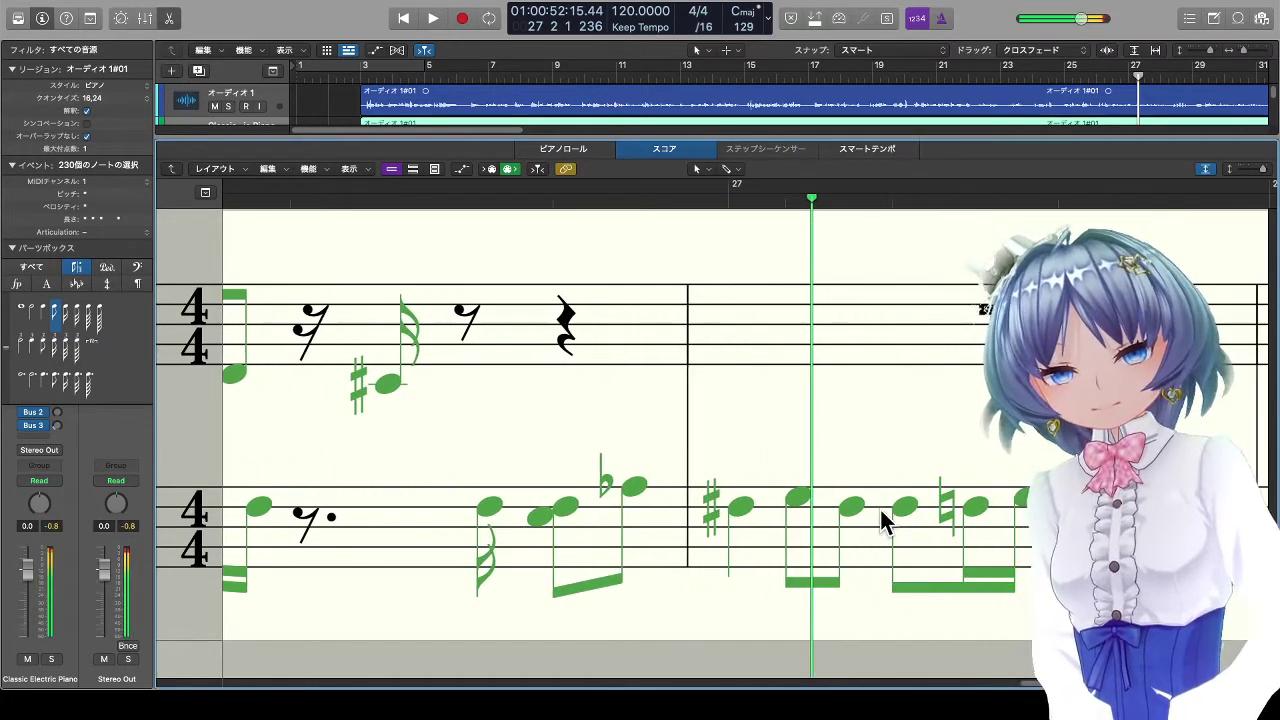
key("space")
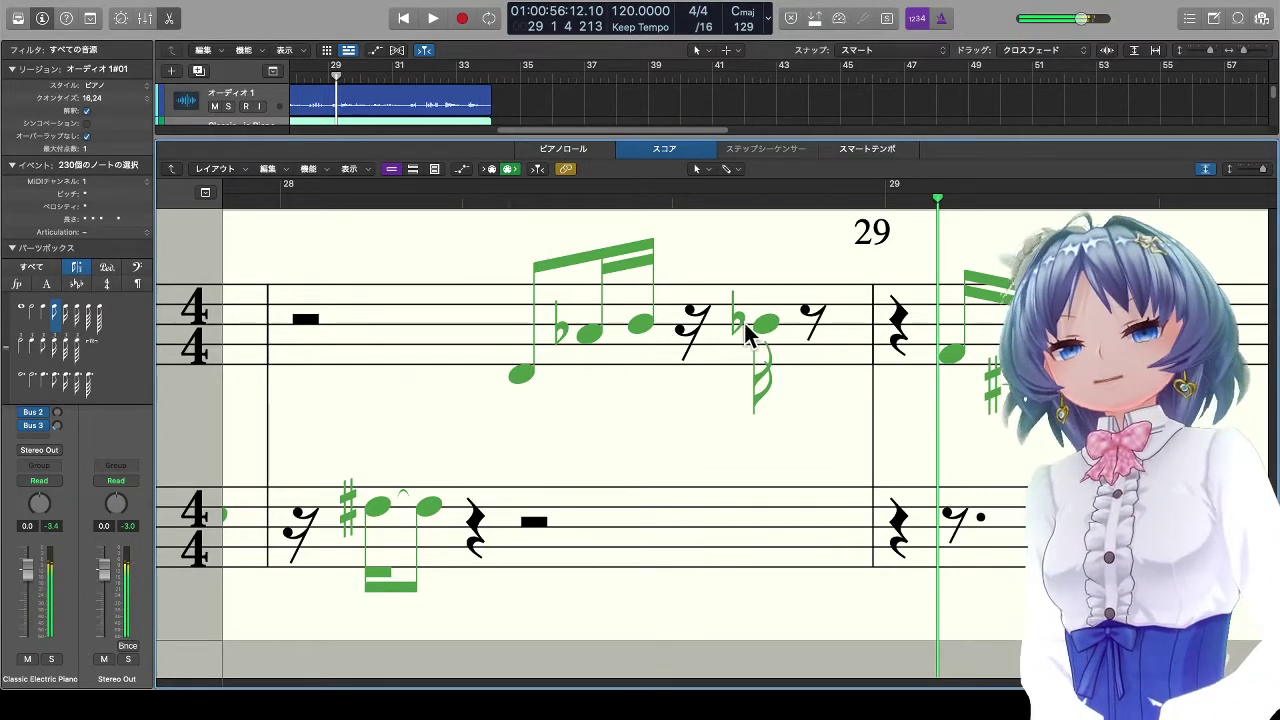
key("space")
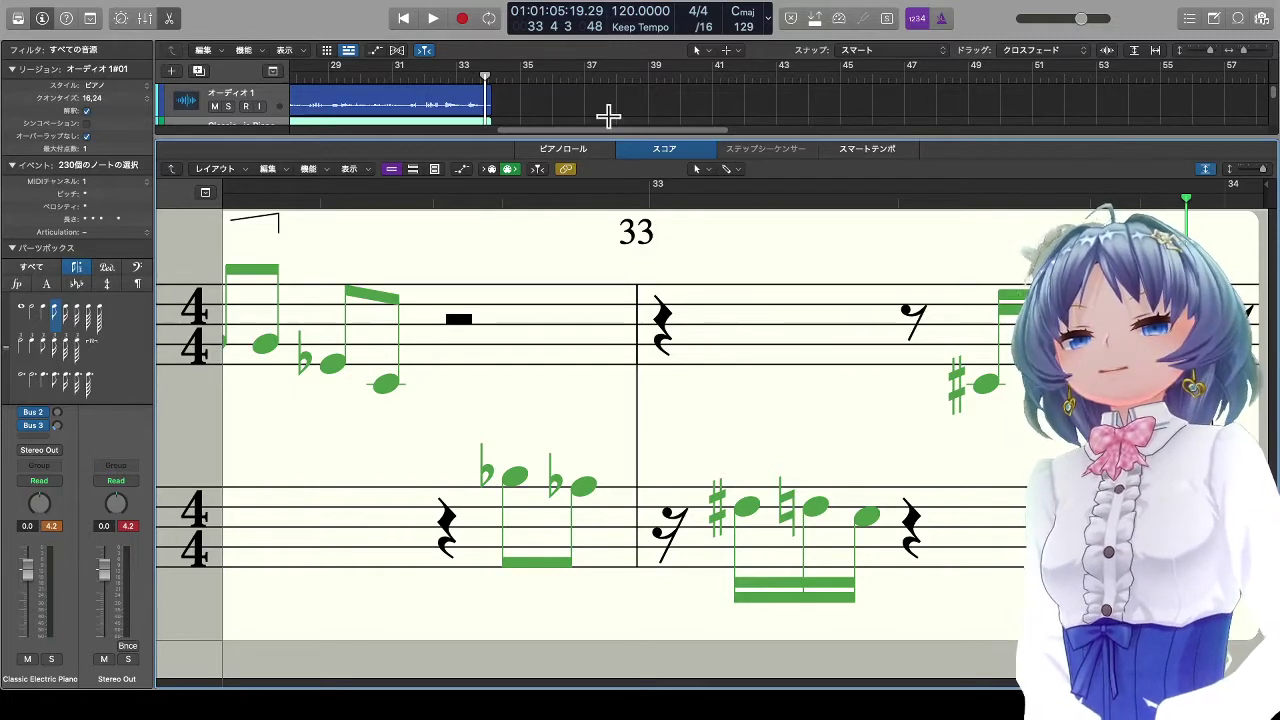
Step: Return the playhead to the start of bar 3 and play to bar 5 in short passages, replaying bar 4
scroll(566, 103, "left", 10)
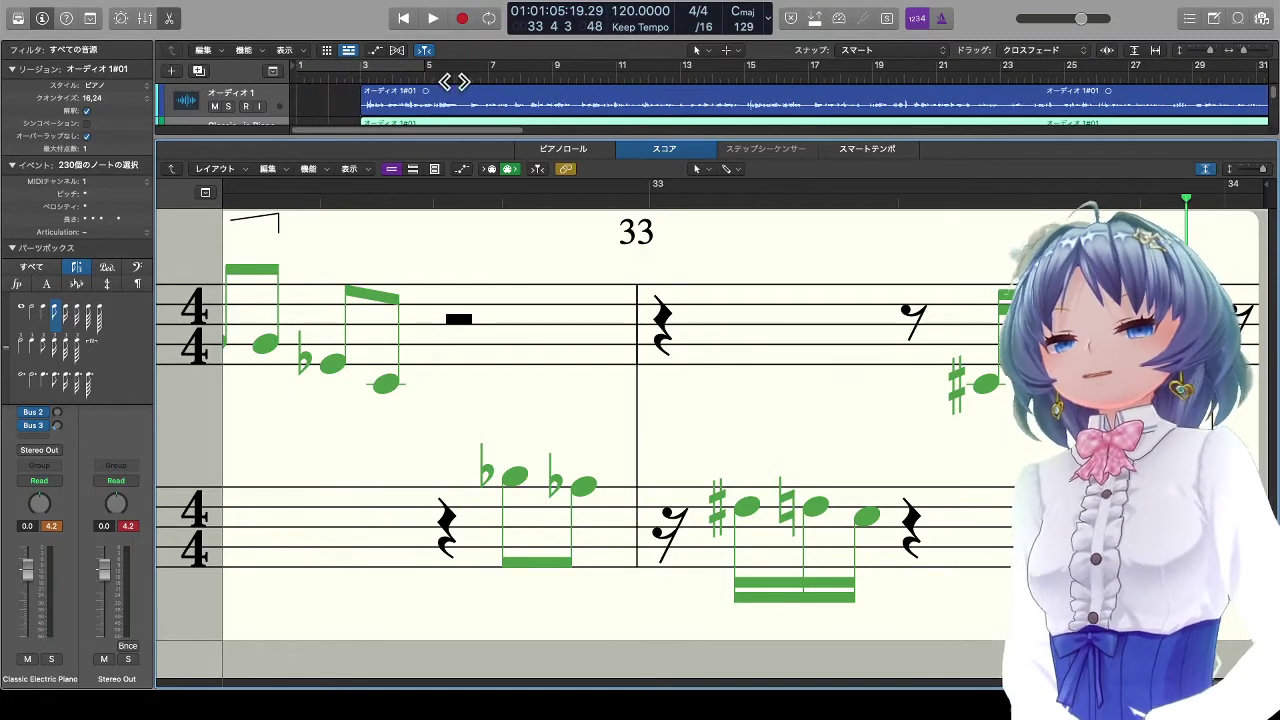
left_click(376, 67)
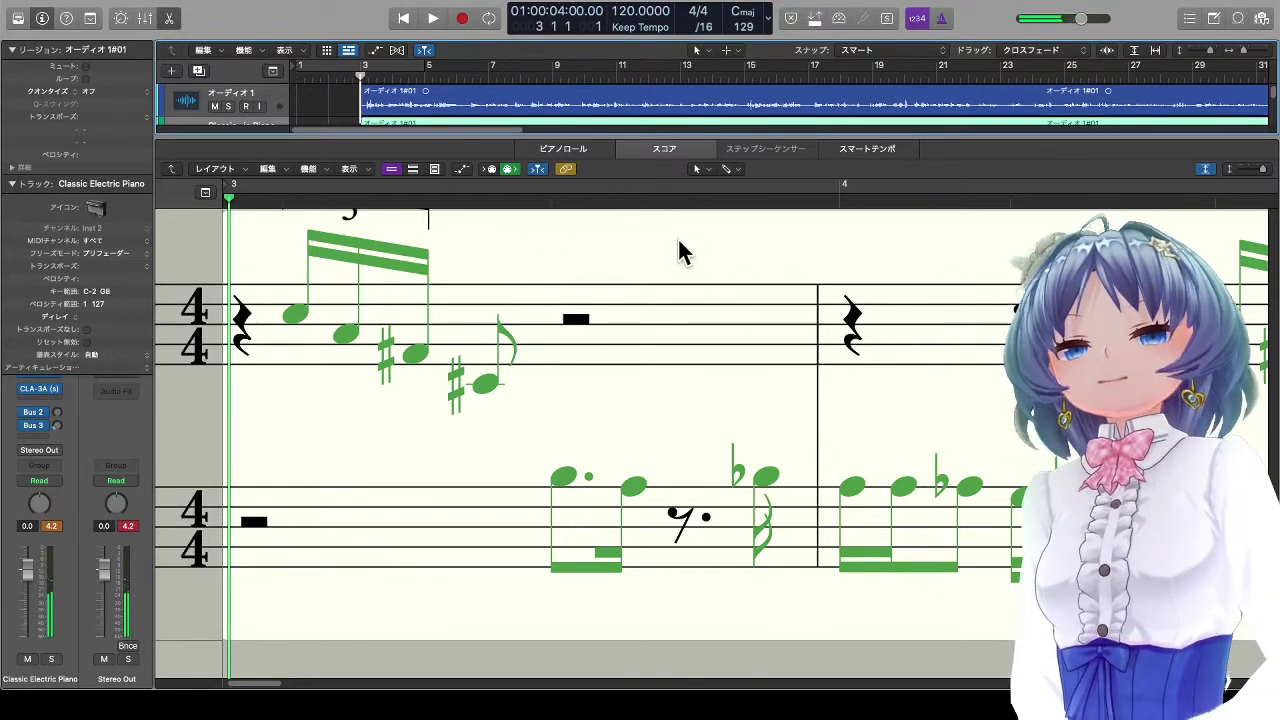
key("space")
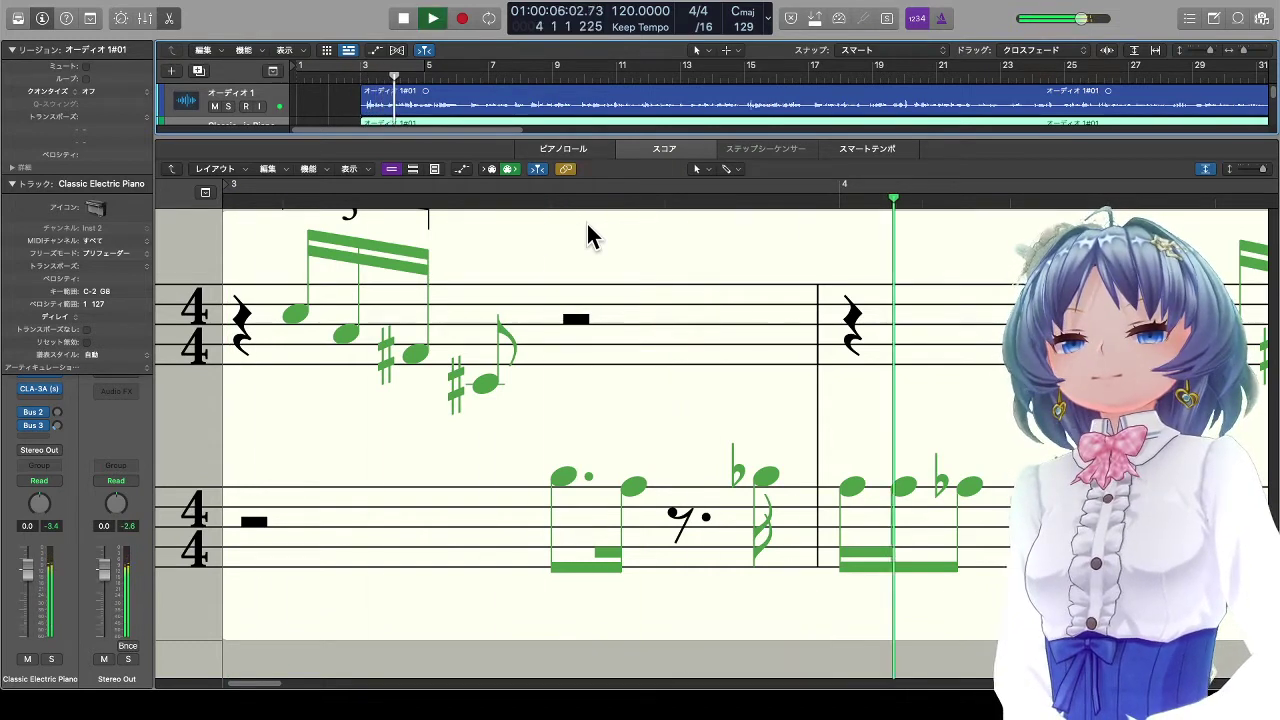
key("space")
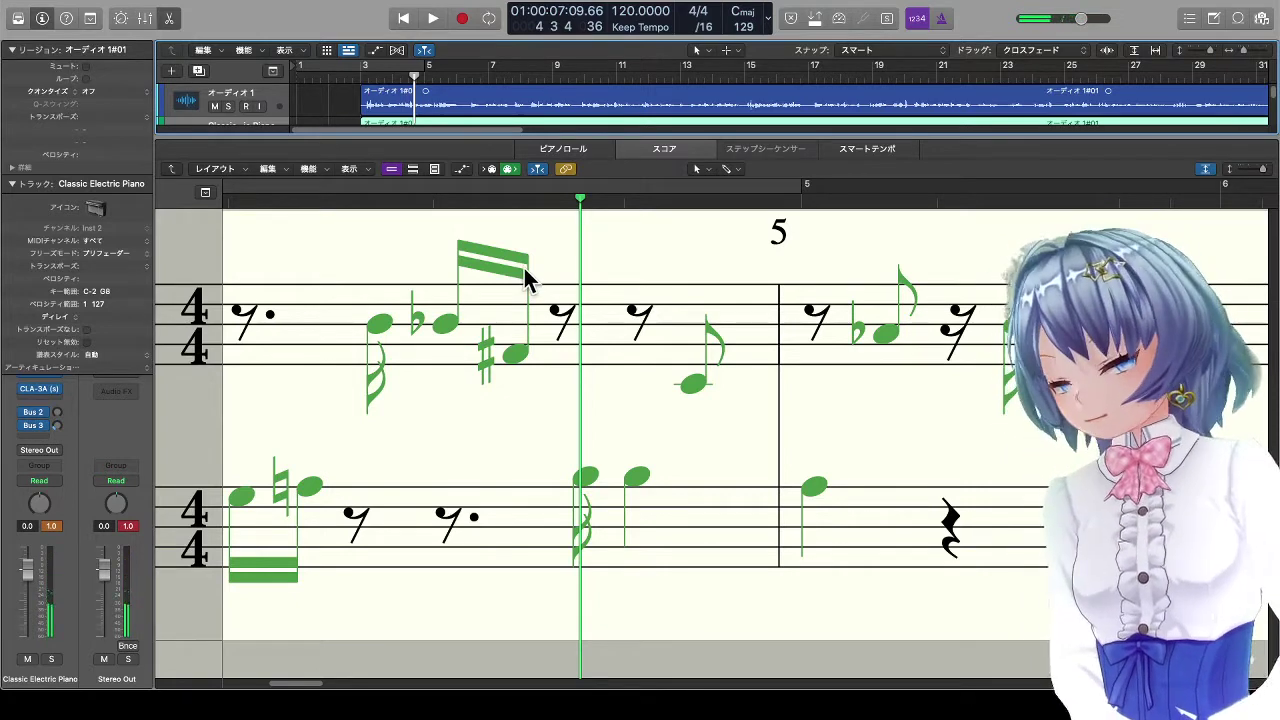
key("space")
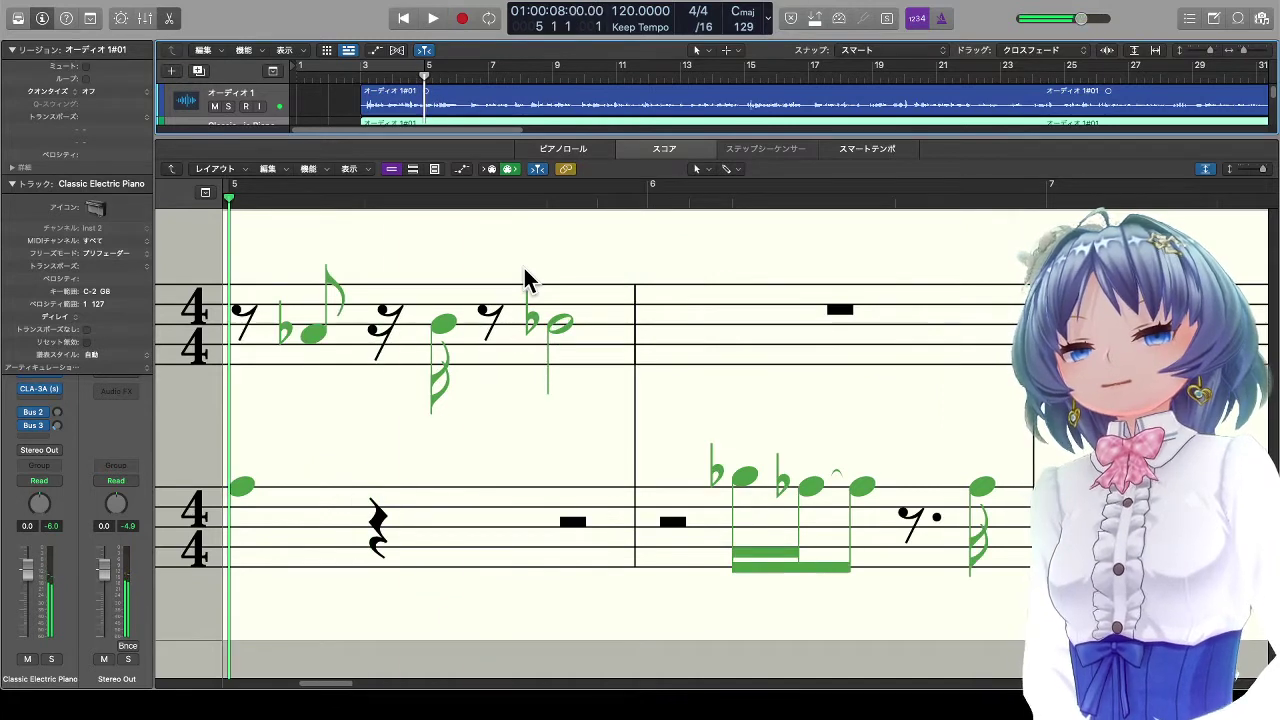
key("space")
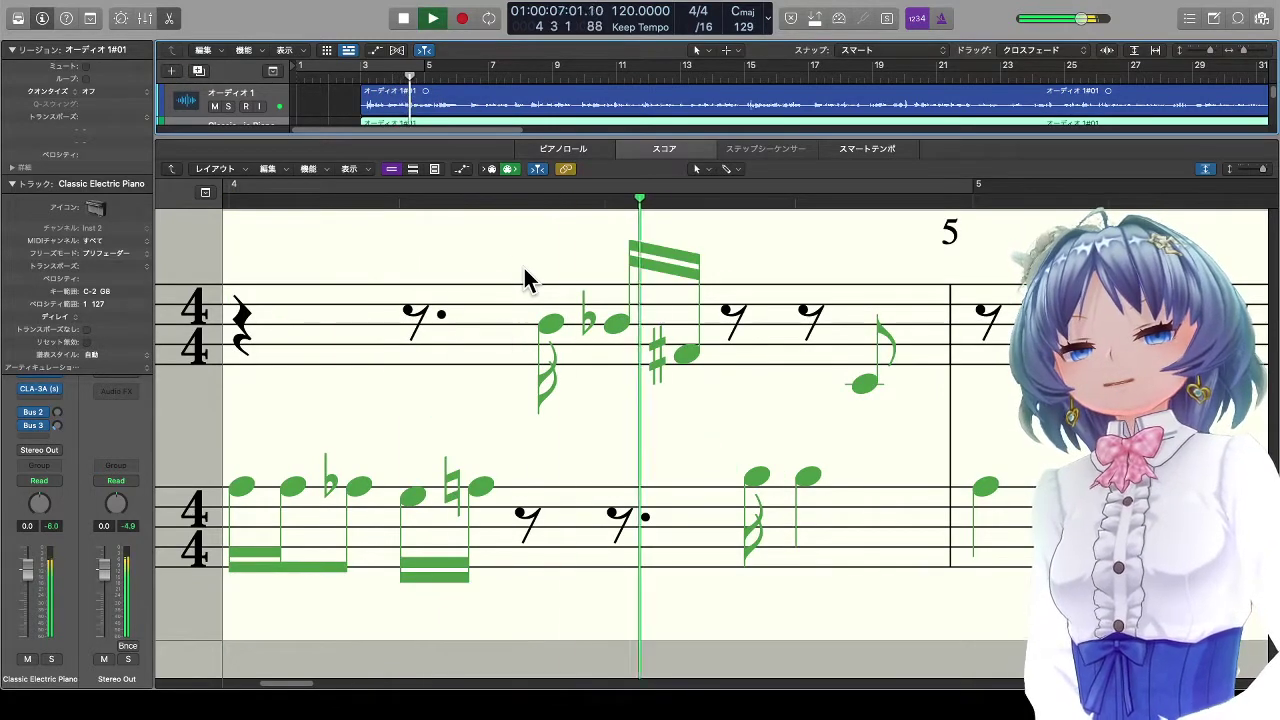
key("space")
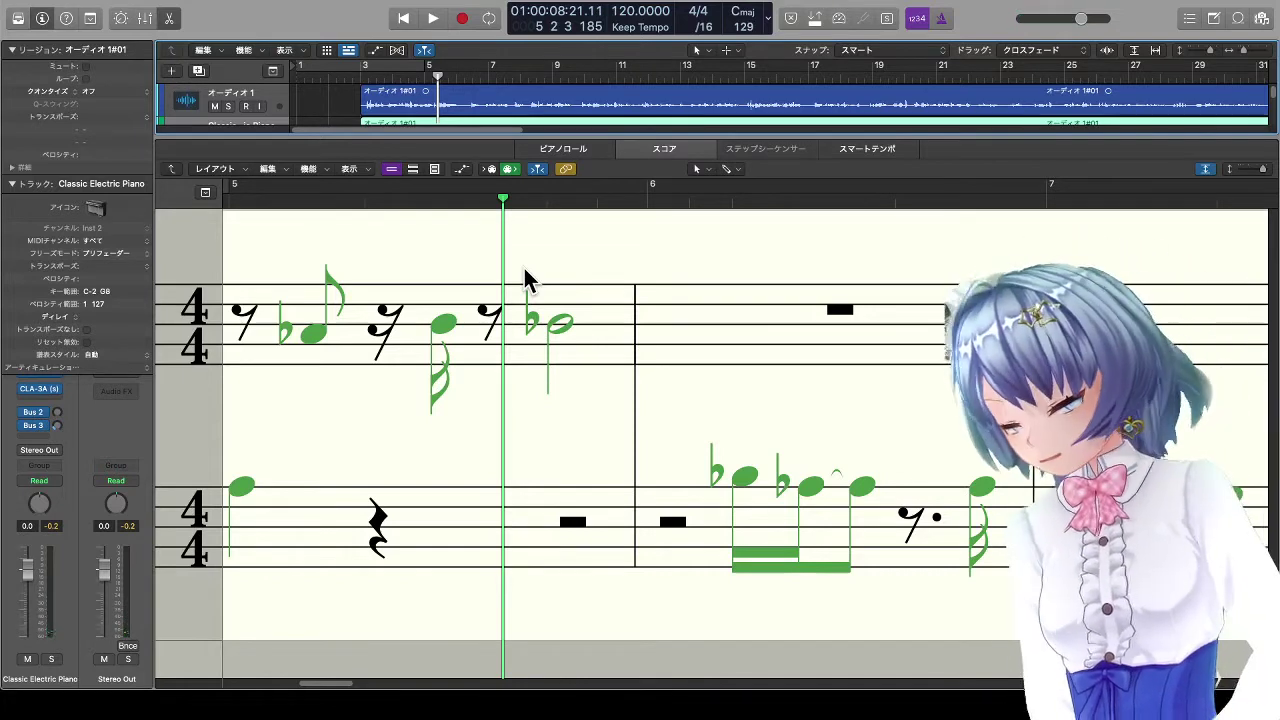
Step: Play the score from the start of bar 5 to bar 10 and examine the notes there
key("comma")
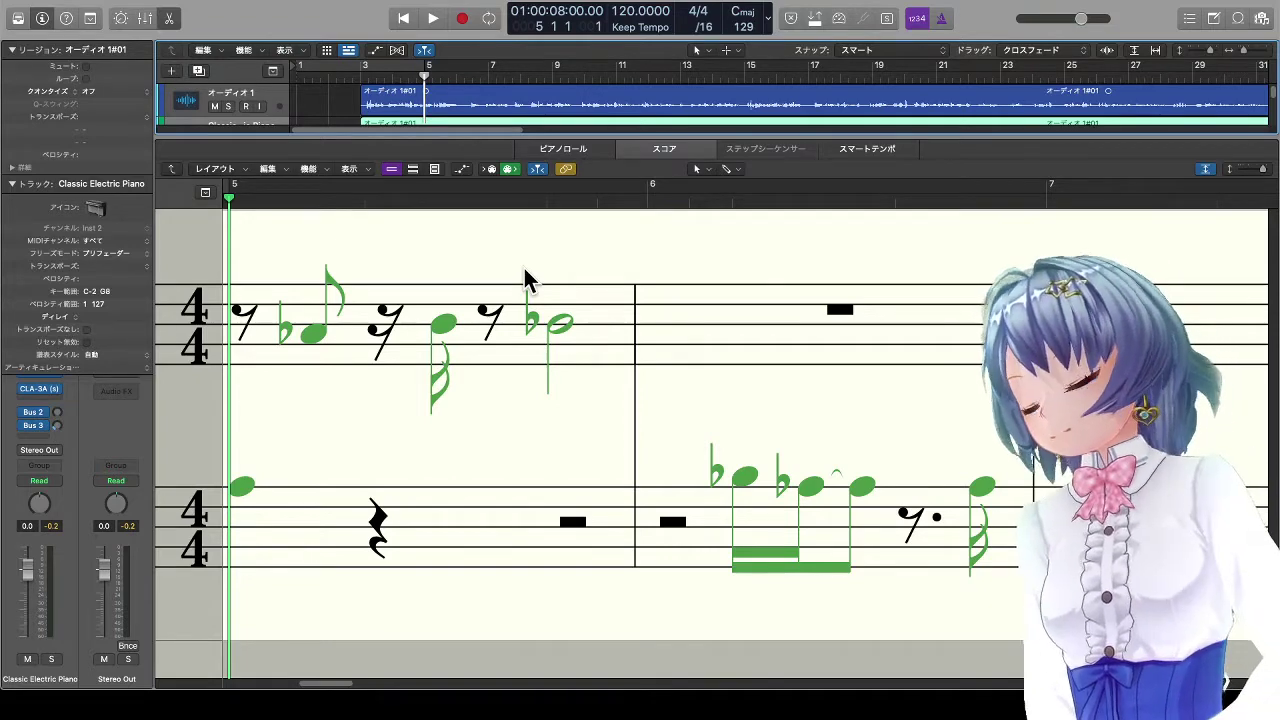
key("space")
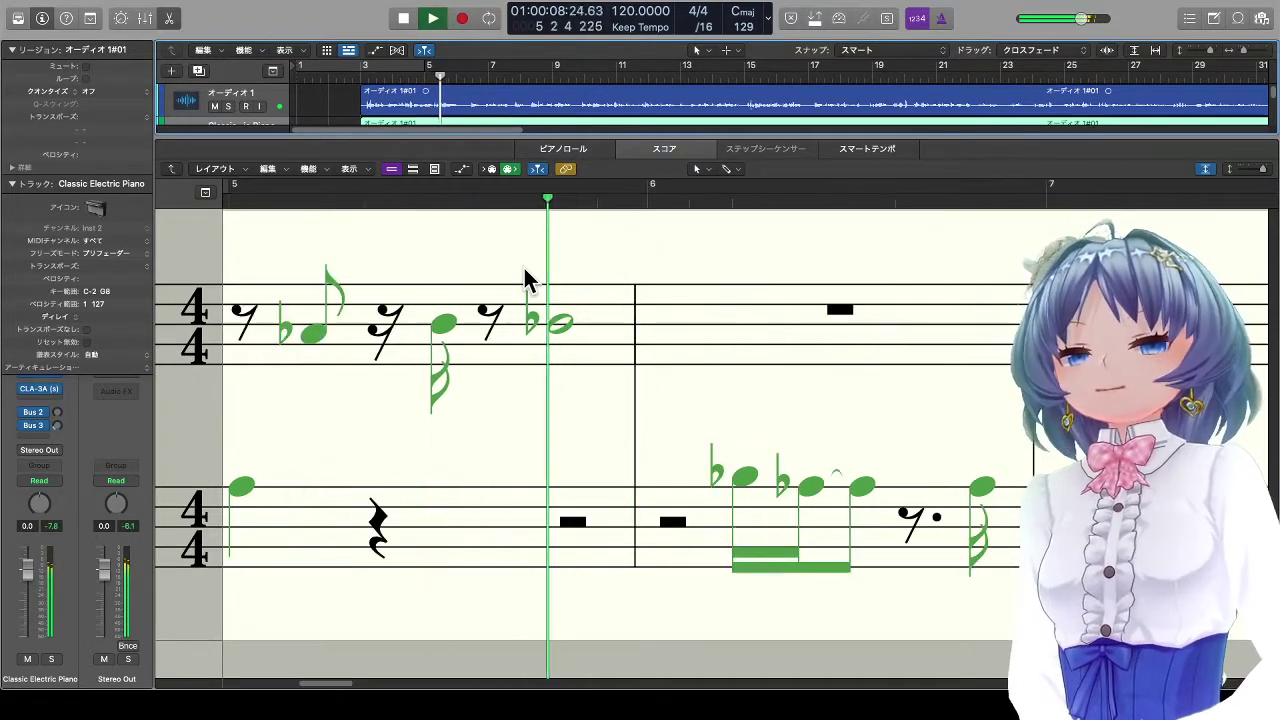
key("space")
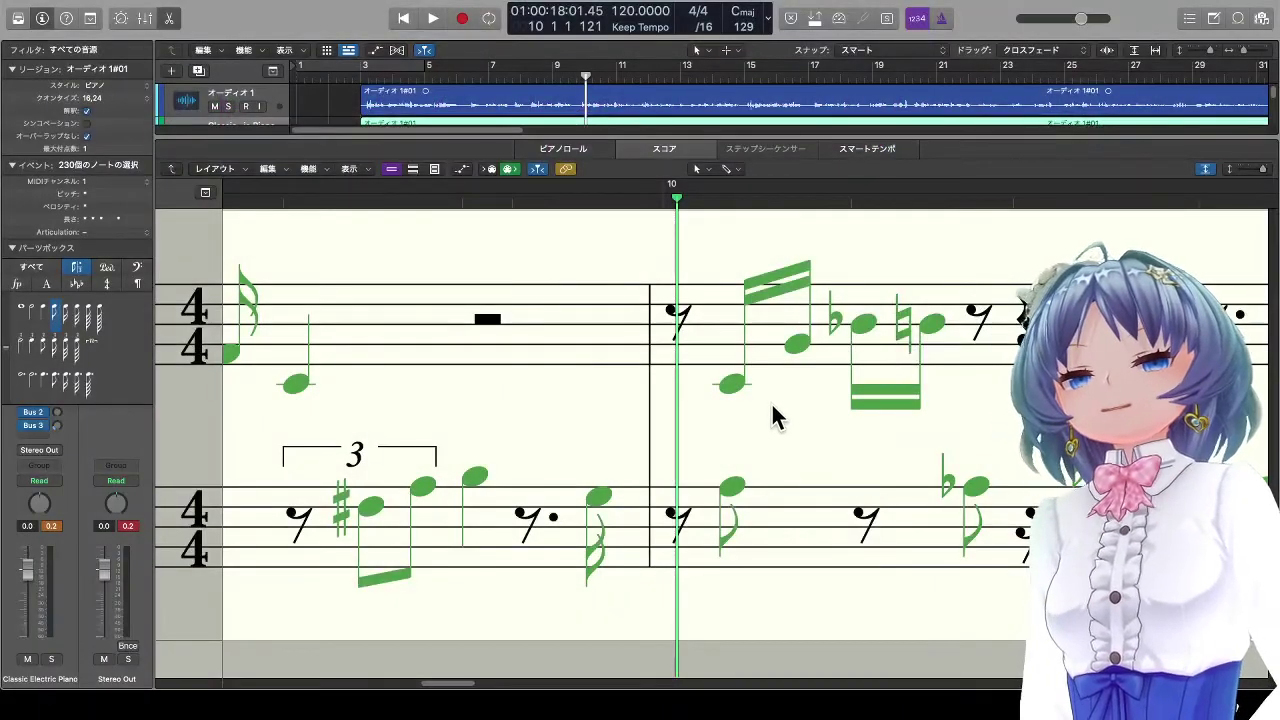
Step: Replay from the start of bar 10 to the third beat of bar 11, pausing midway through bar 10 to examine the notes
left_click(672, 195)
key("space")
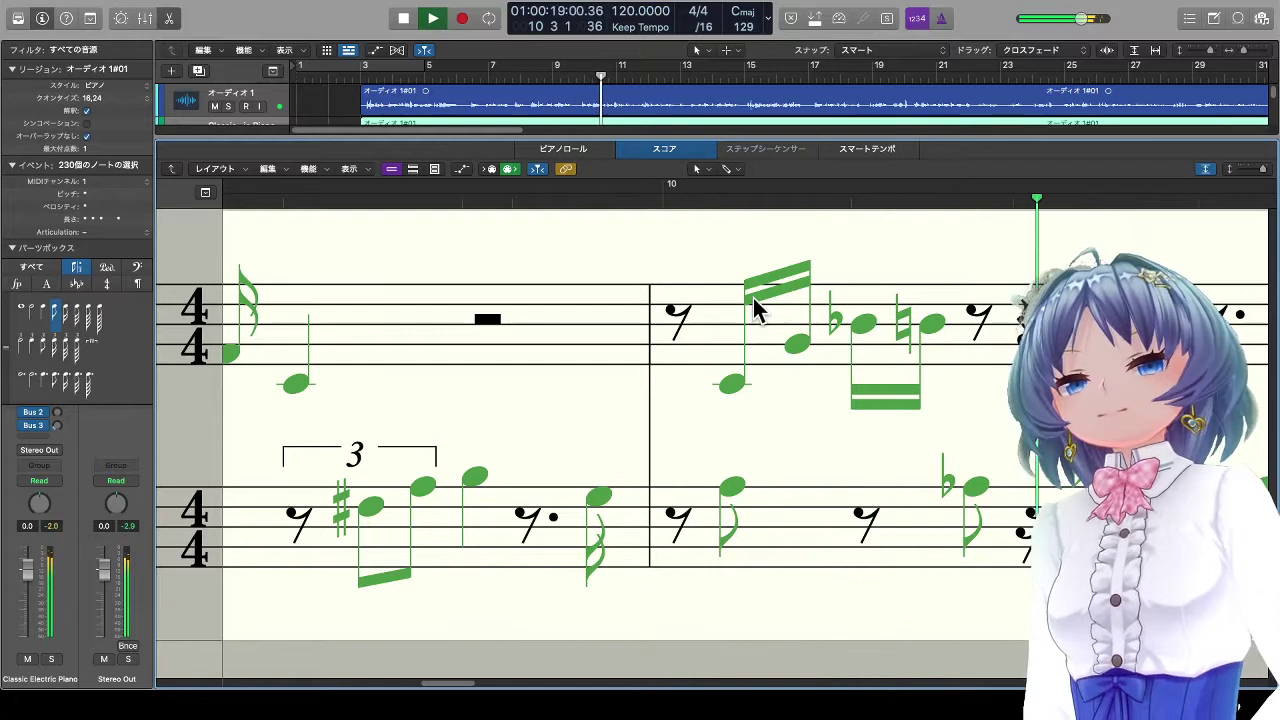
key("space")
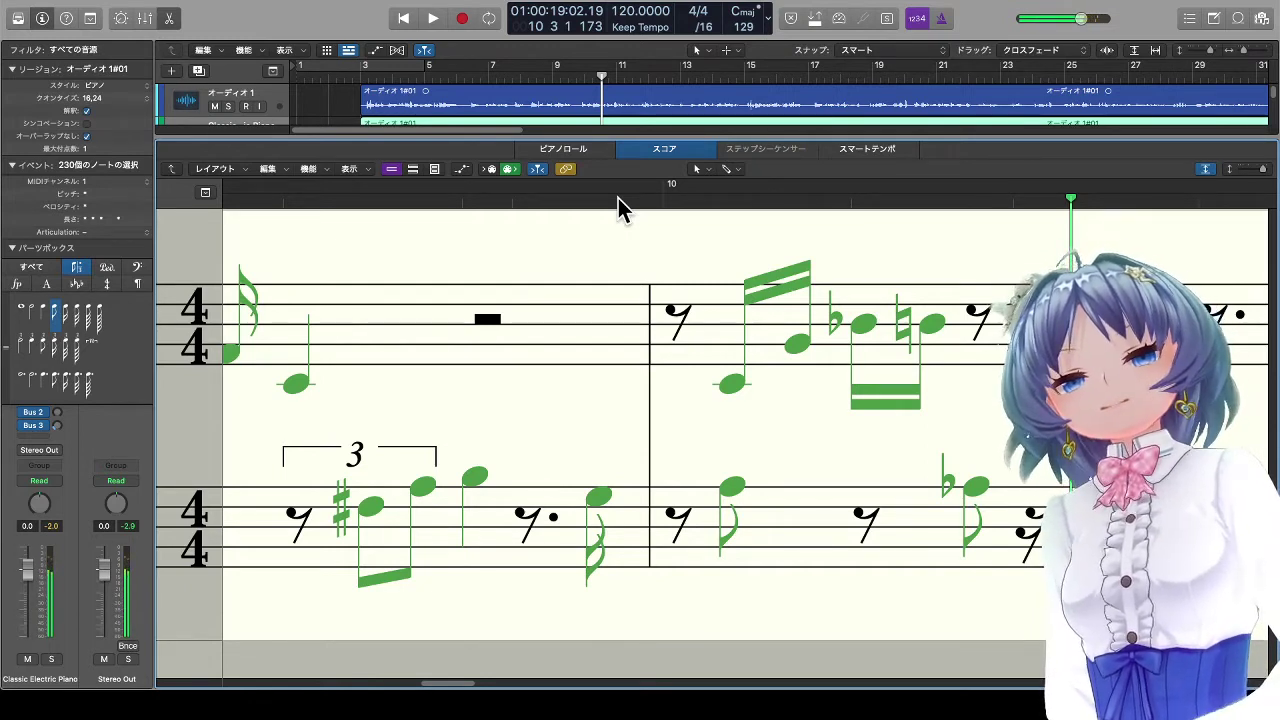
key("space")
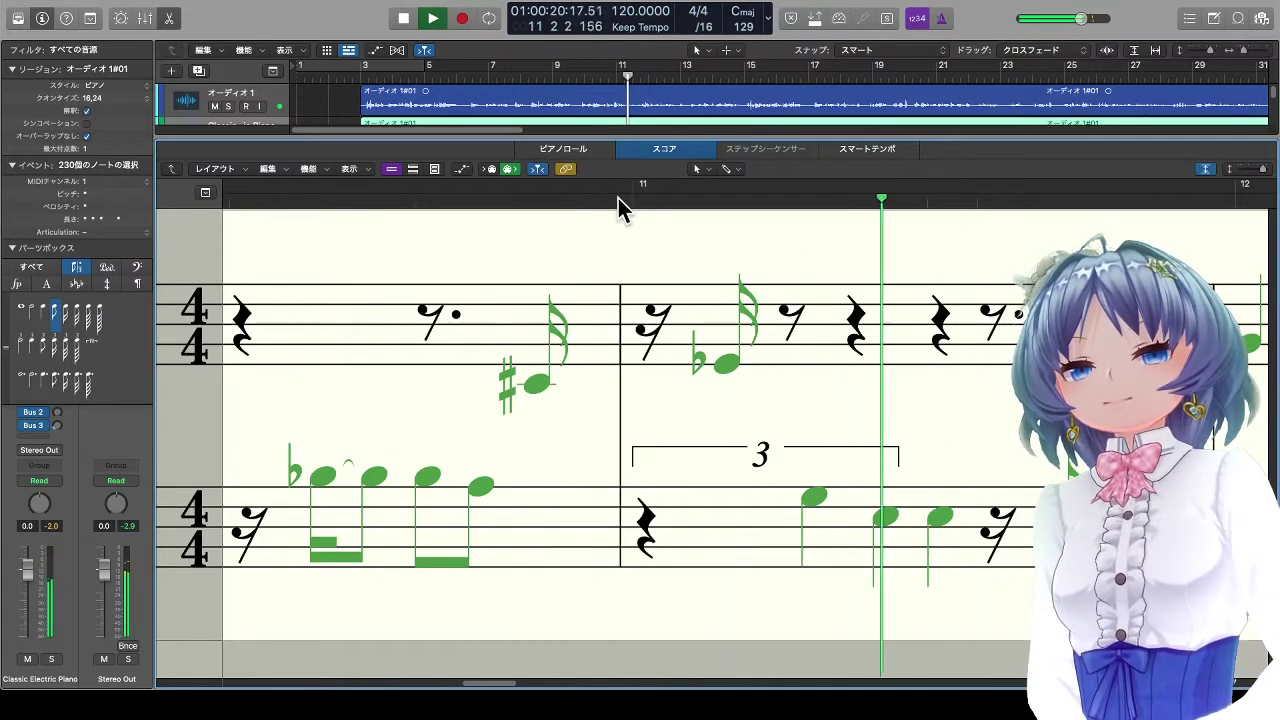
key("space")
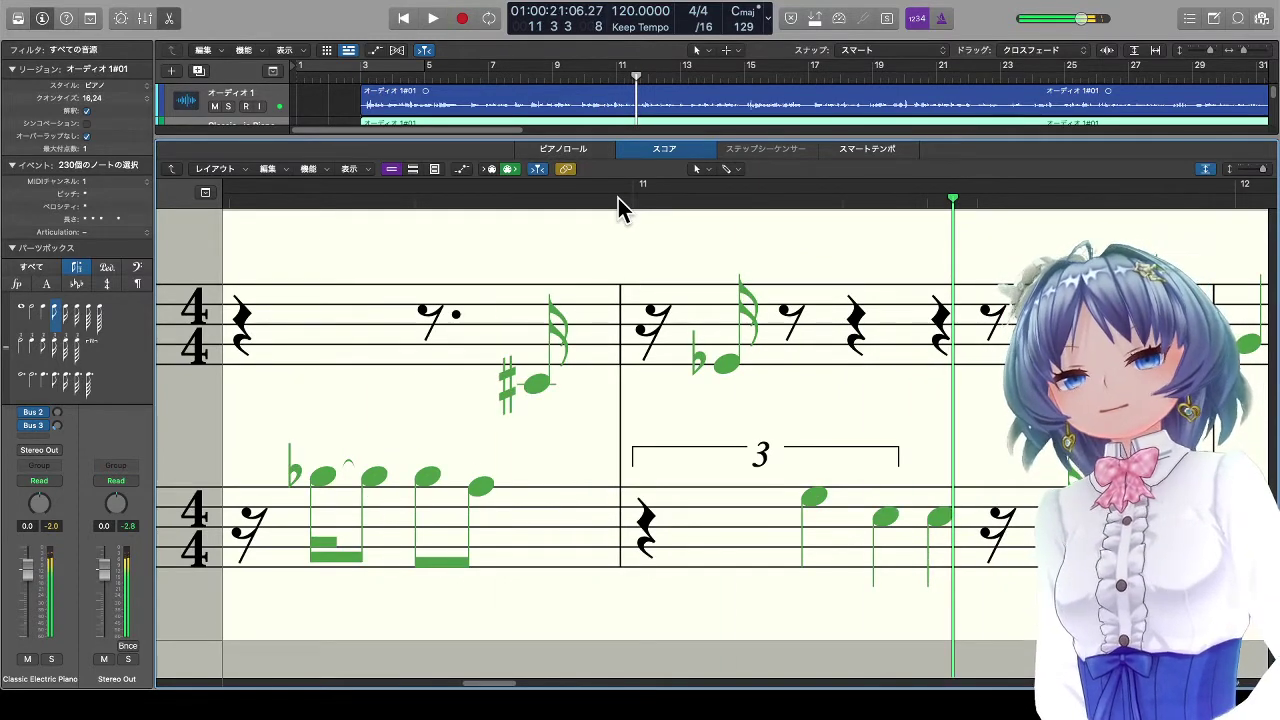